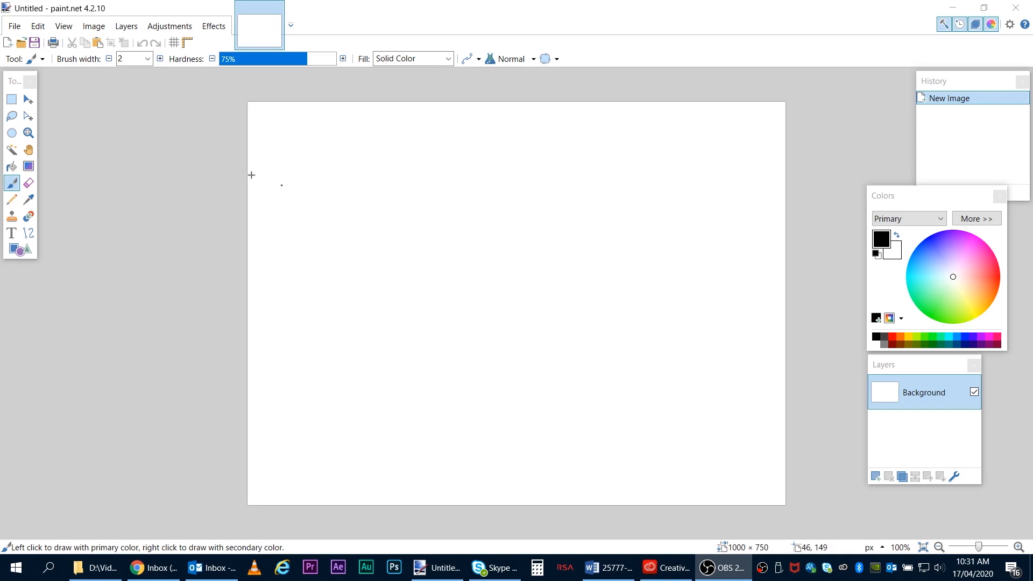
Step: Open the nurses3 photo from the "logo watermarks in images" folder as an image of its own
left_click(14, 26)
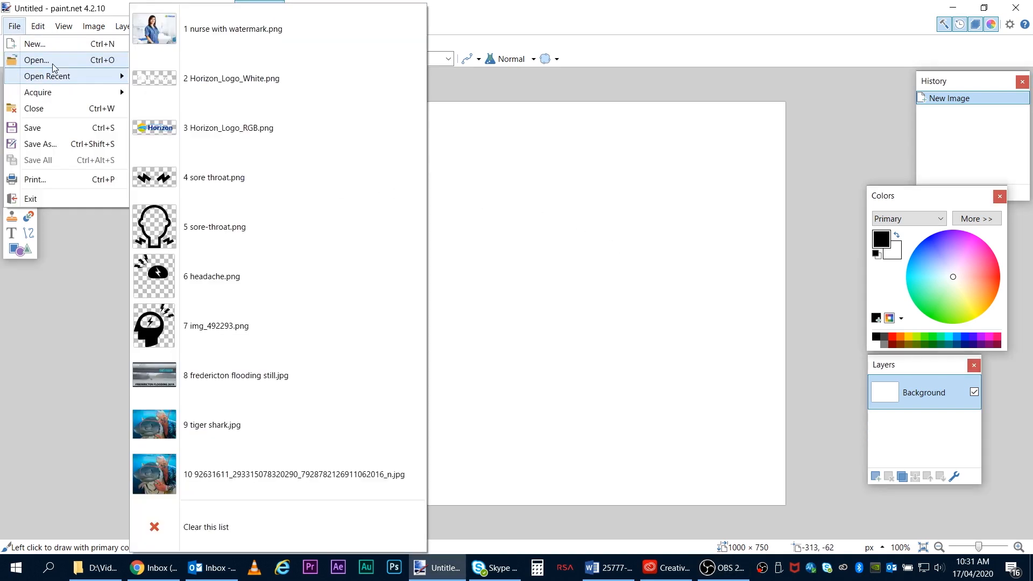
left_click(102, 567)
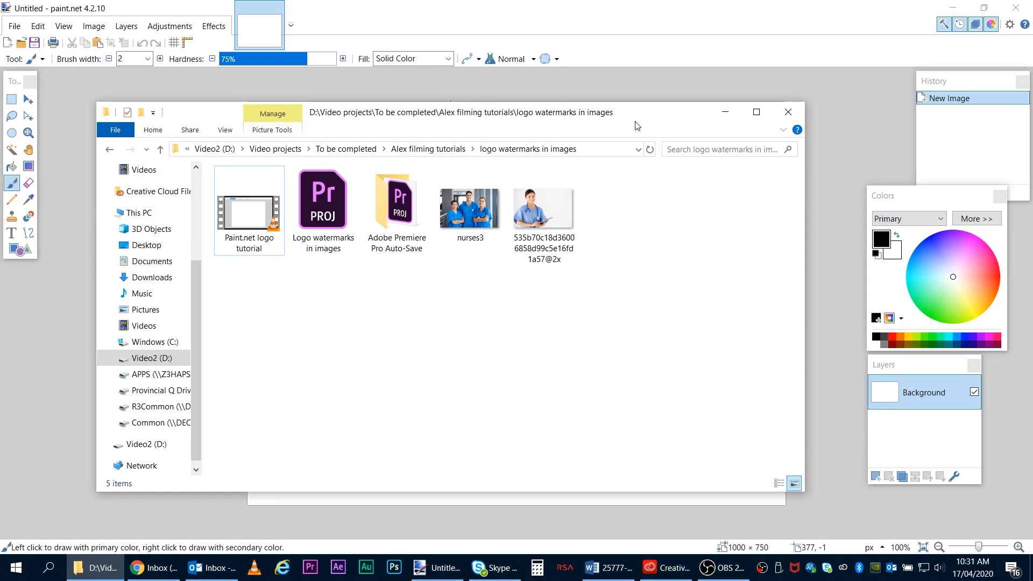
mouse_move(637, 125)
left_mouse_down()
mouse_move(774, 180)
mouse_move(917, 130)
mouse_move(702, 298)
mouse_move(360, 343)
left_mouse_up()
mouse_move(226, 425)
left_mouse_down()
mouse_move(357, 265)
mouse_move(416, 244)
left_mouse_up()
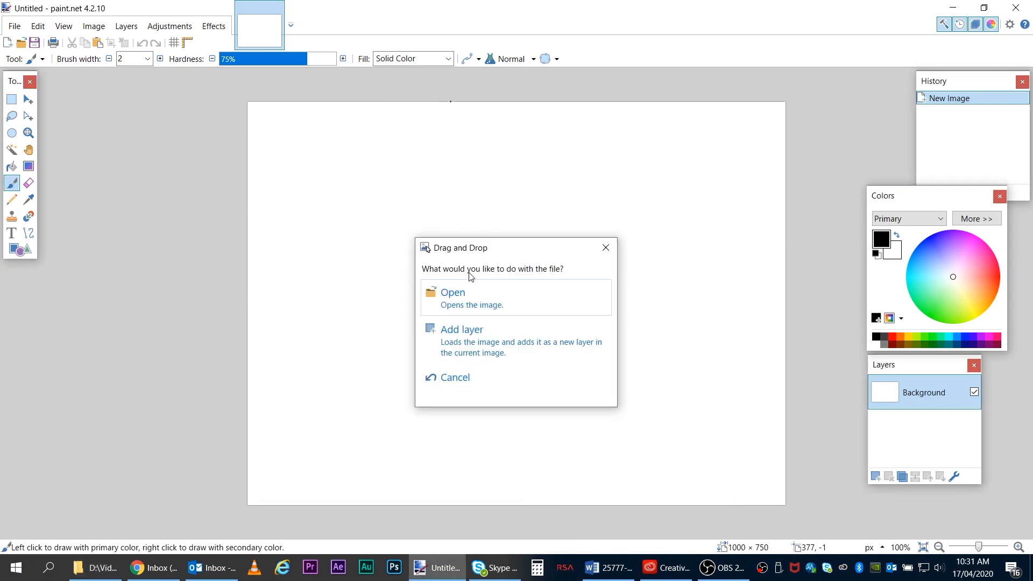
left_click(478, 297)
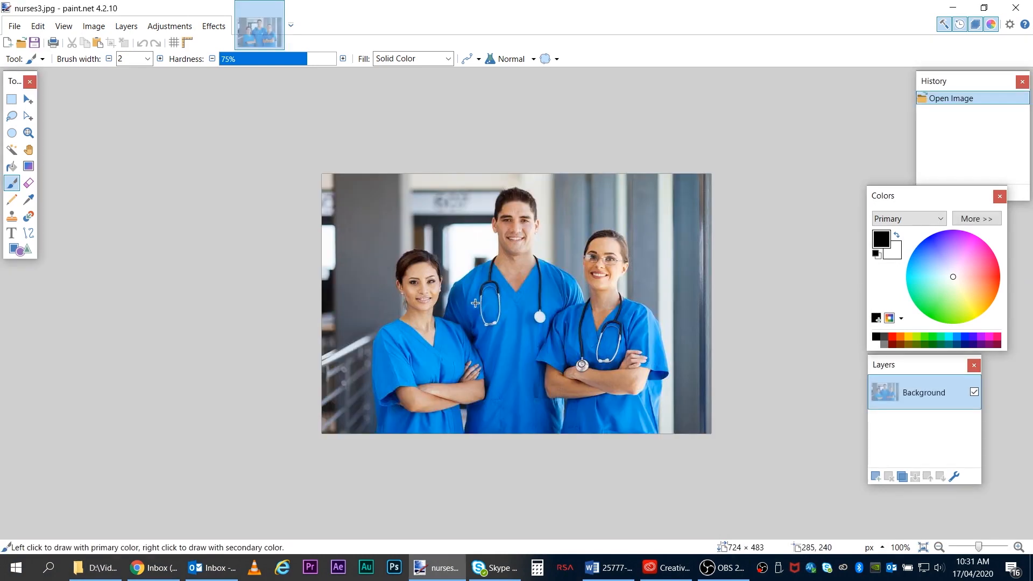
Step: Activate the Move Selected Pixels tool and add a new empty layer above the nurses photo
left_click(29, 132)
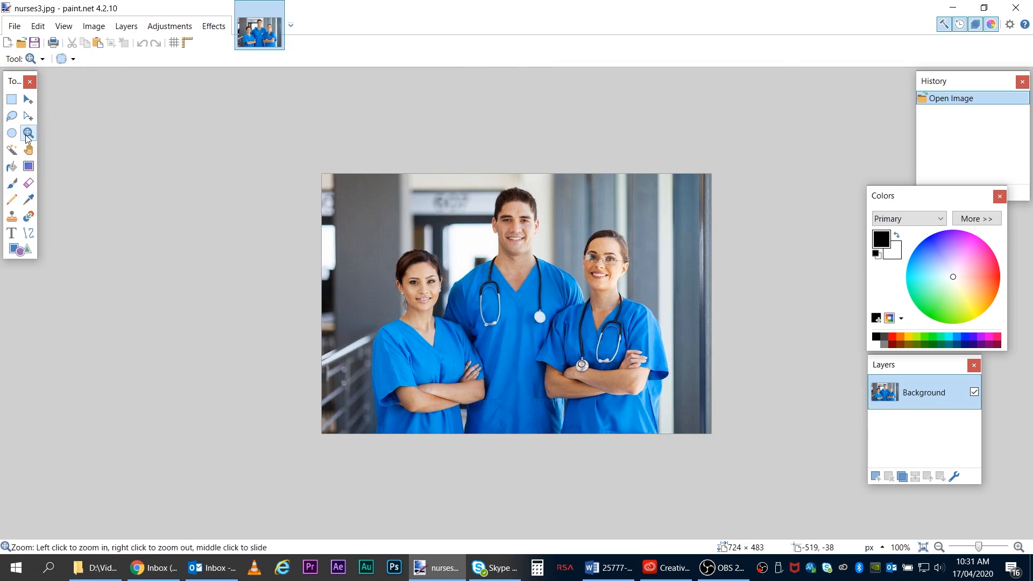
left_click(349, 247)
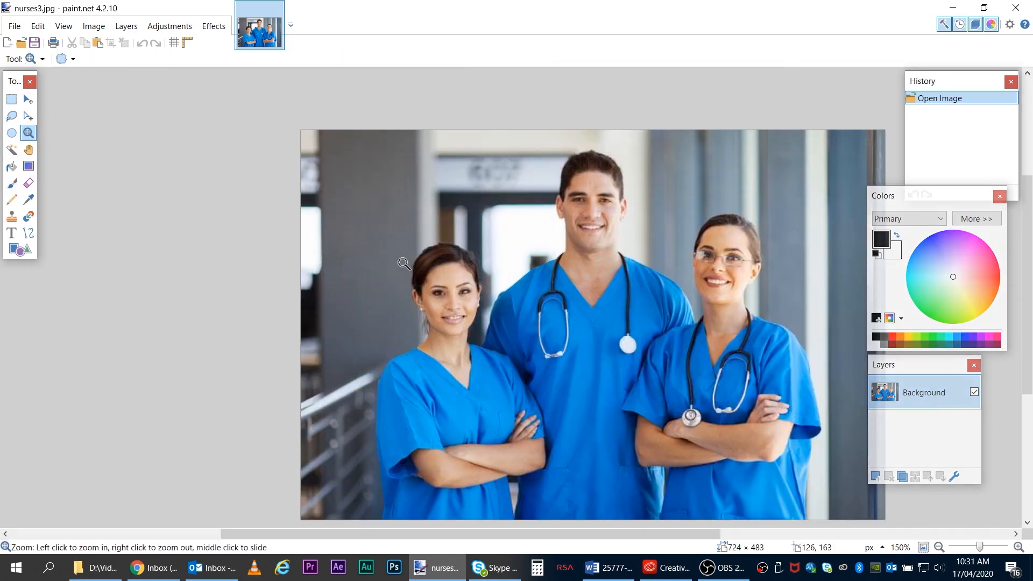
left_click_drag(439, 279, 309, 261)
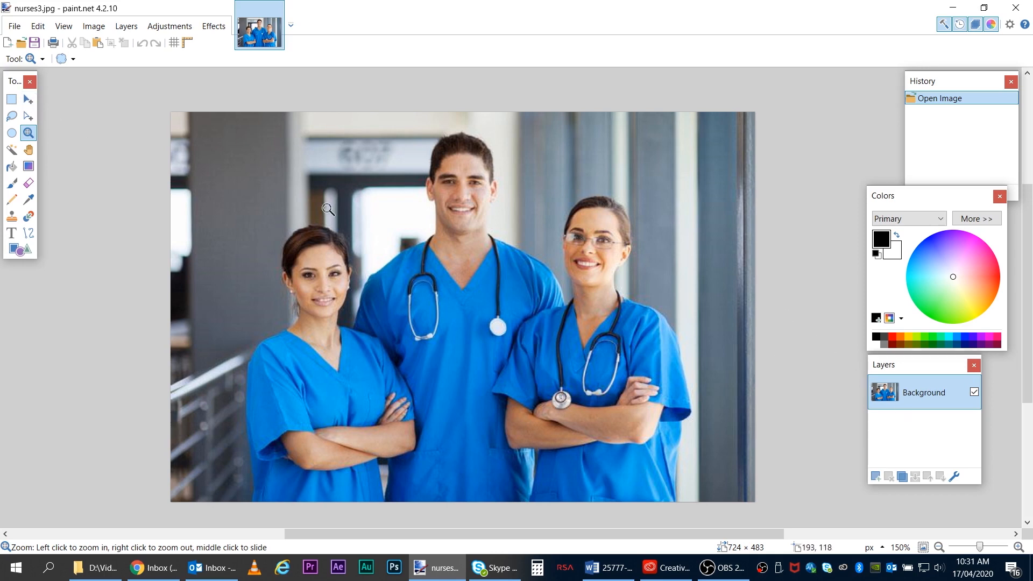
left_click(28, 99)
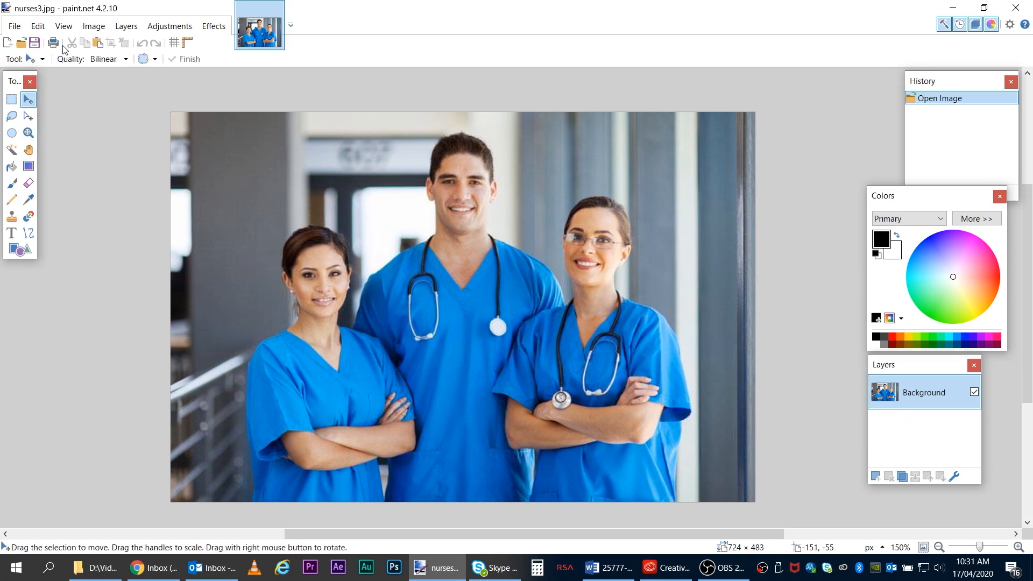
left_click(128, 26)
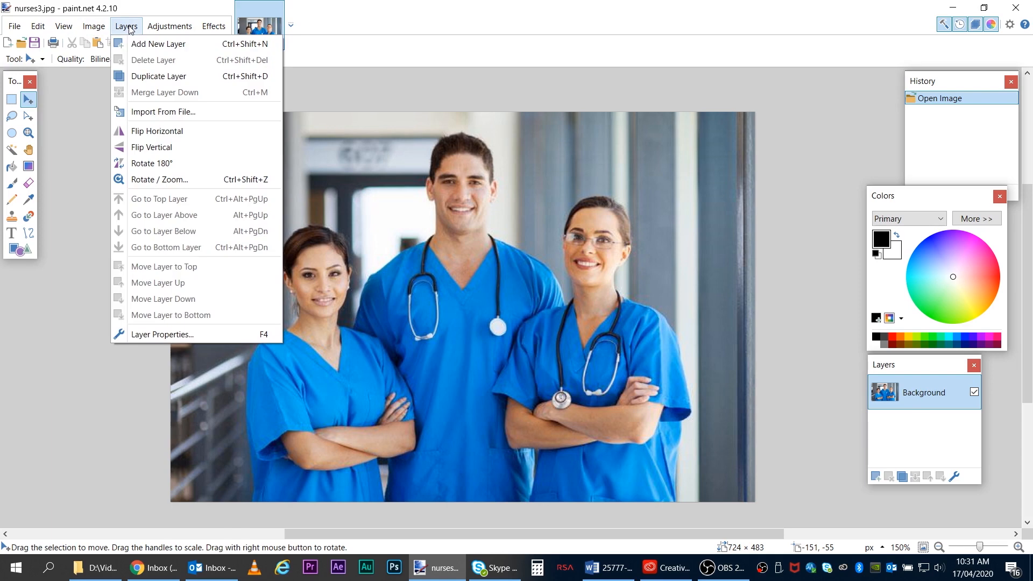
left_click(169, 51)
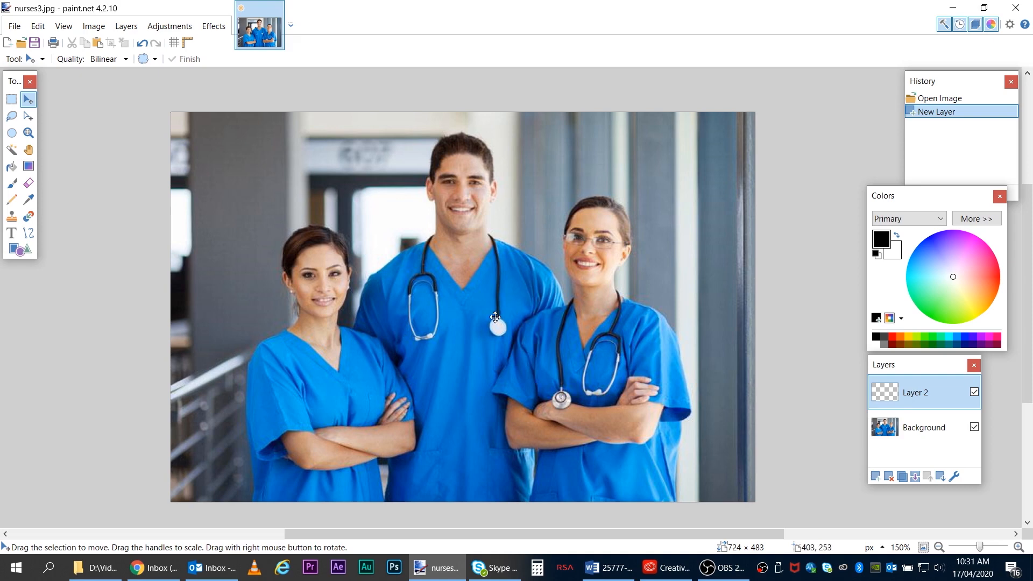
Step: Browse on the Video2 (D:) drive to the Video Production files folder holding the Horizon logos, keeping the photo uncovered beside it
left_click(97, 575)
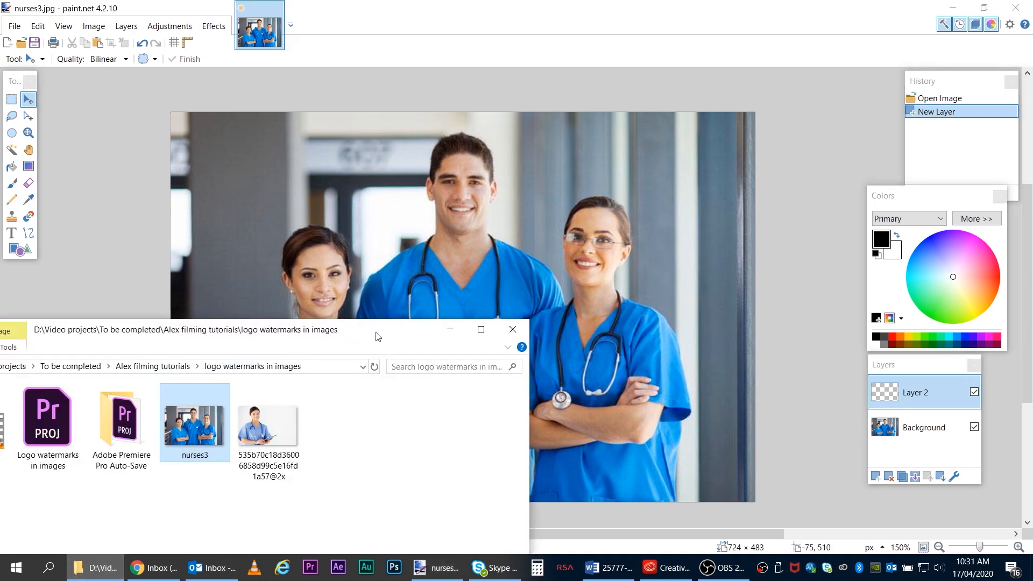
left_click_drag(414, 324, 681, 156)
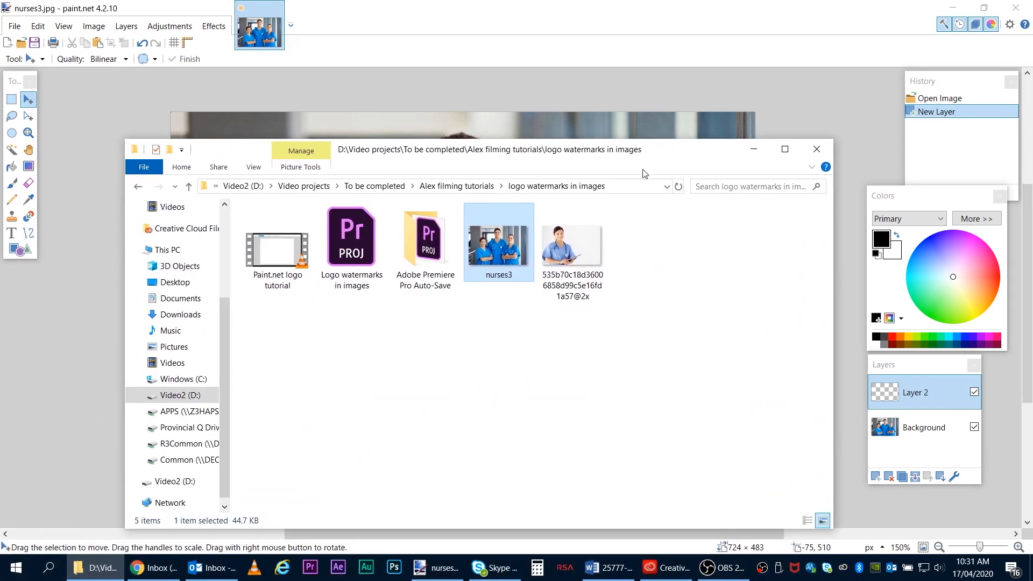
left_click(180, 396)
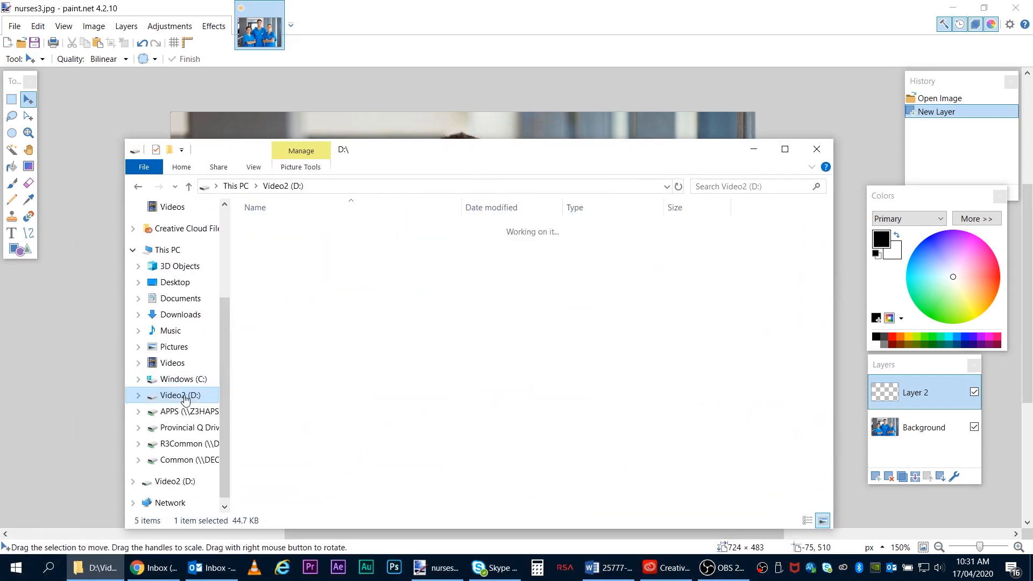
double_click(300, 275)
mouse_move(629, 152)
left_mouse_down()
mouse_move(422, 173)
mouse_move(189, 146)
mouse_move(105, 90)
left_mouse_up()
left_click(118, 190)
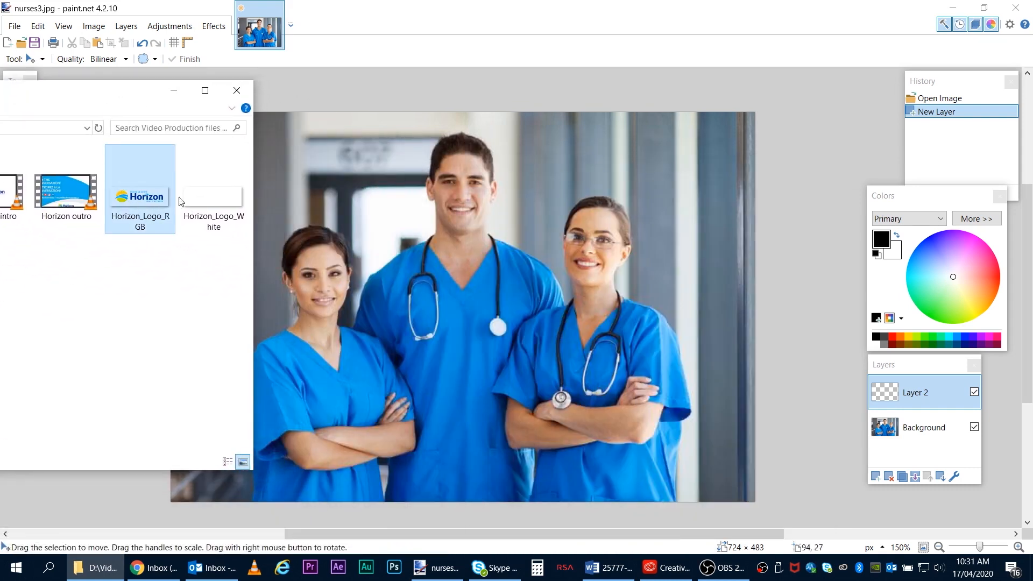
Step: Open the colour logo file Horizon_Logo_RGB as a separate image
left_click(199, 199)
left_click(147, 205)
left_click(195, 197)
left_click(141, 197)
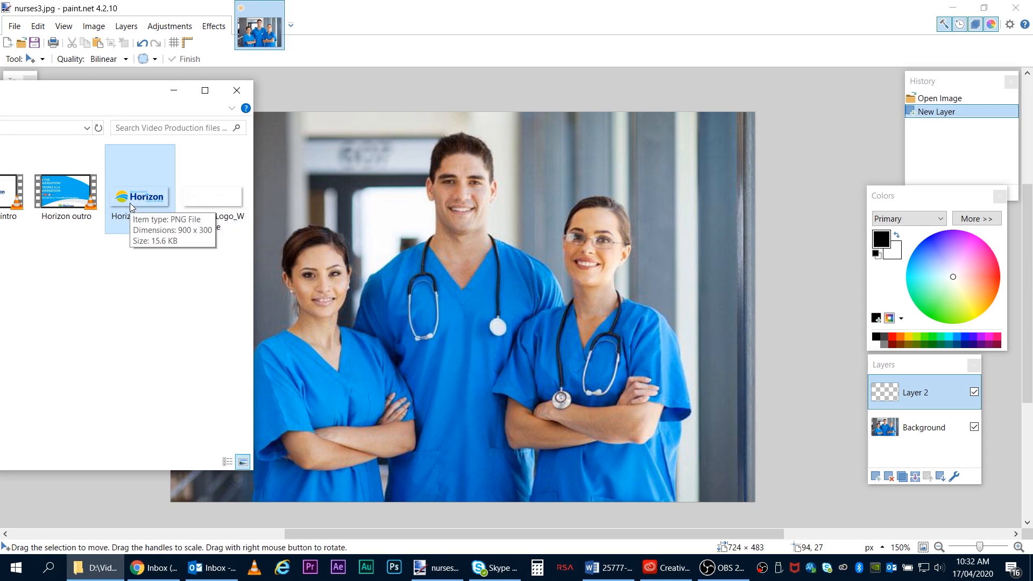
left_click_drag(130, 196, 450, 221)
left_click_drag(355, 241, 424, 252)
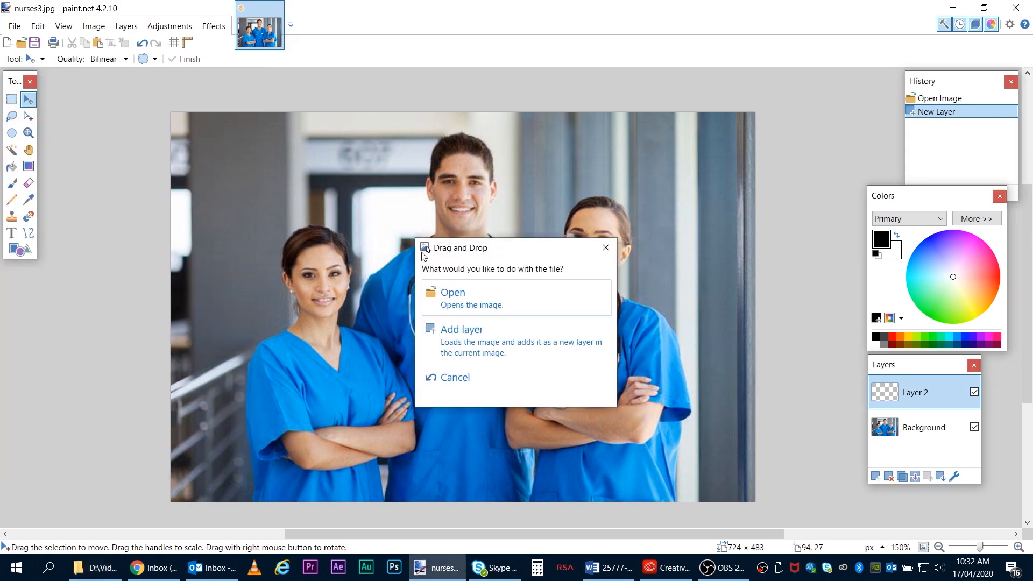
left_click(480, 305)
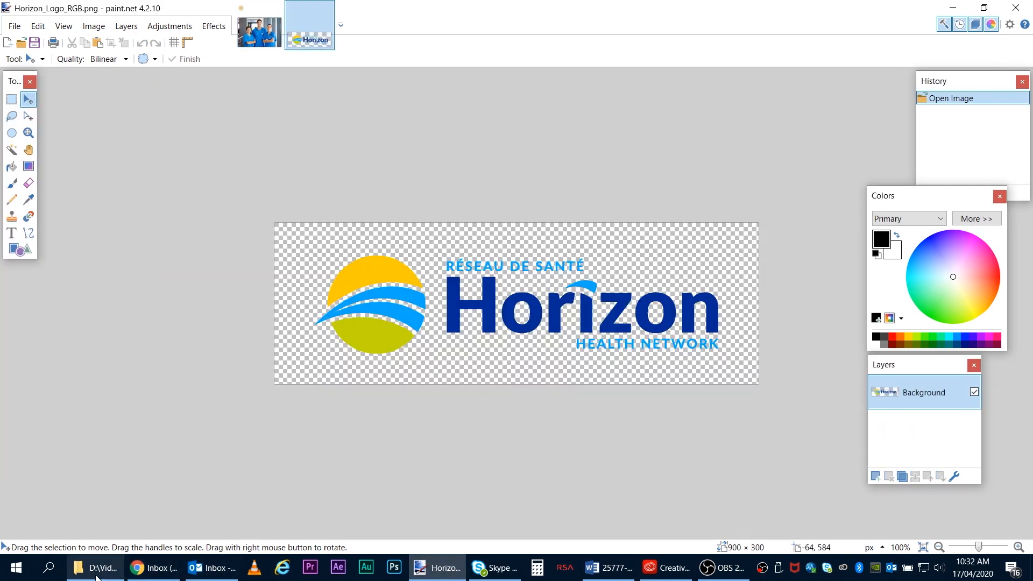
Step: Open the white logo file Horizon_Logo_White as a separate image and compare it with the colour version
left_click(97, 568)
left_click_drag(207, 200, 431, 216)
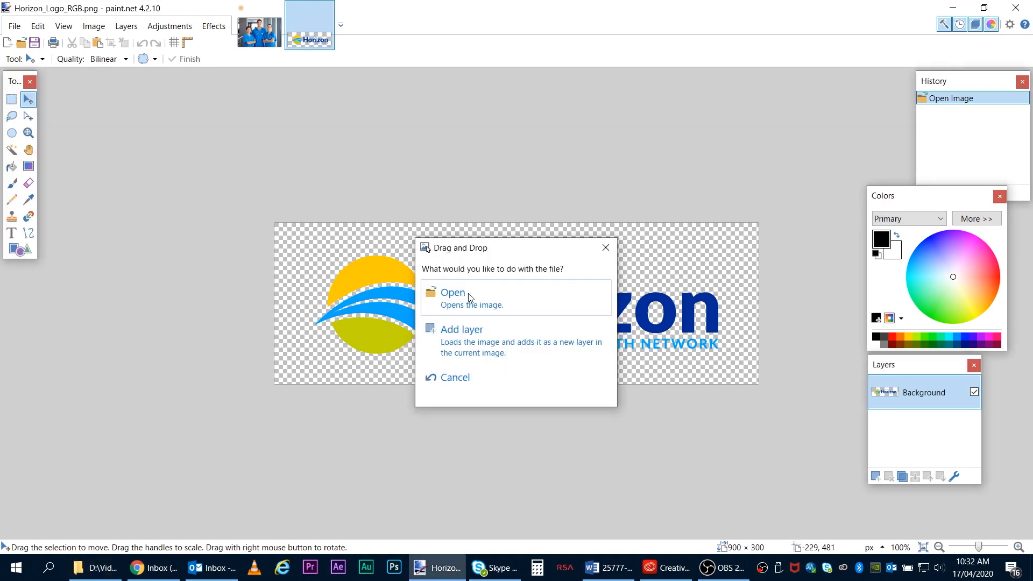
left_click(466, 296)
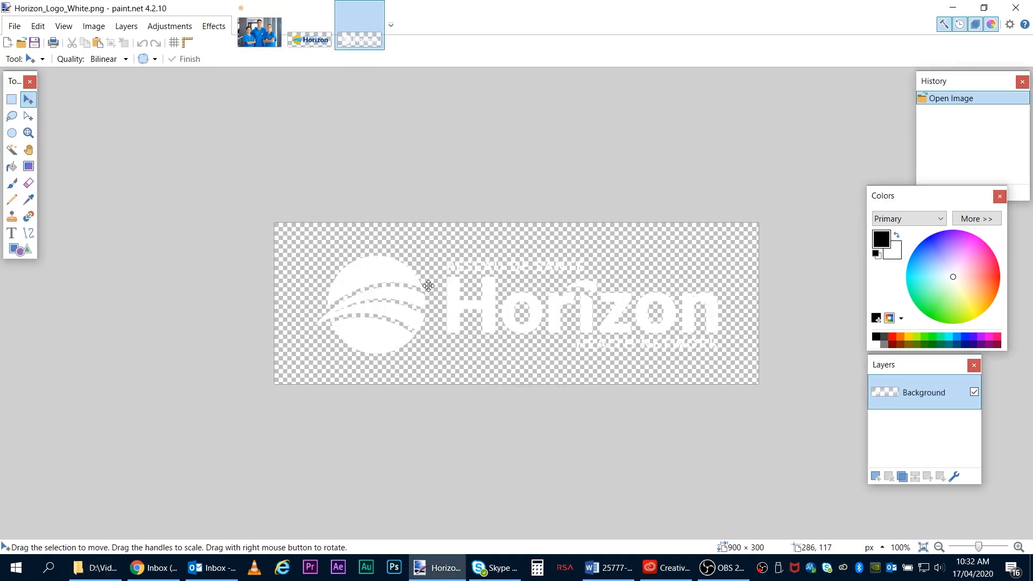
left_click(317, 44)
left_click(351, 34)
Step: Copy the entire colour Horizon logo and paste it into Layer 2 of the nurses photo, keeping the canvas size
left_click(320, 40)
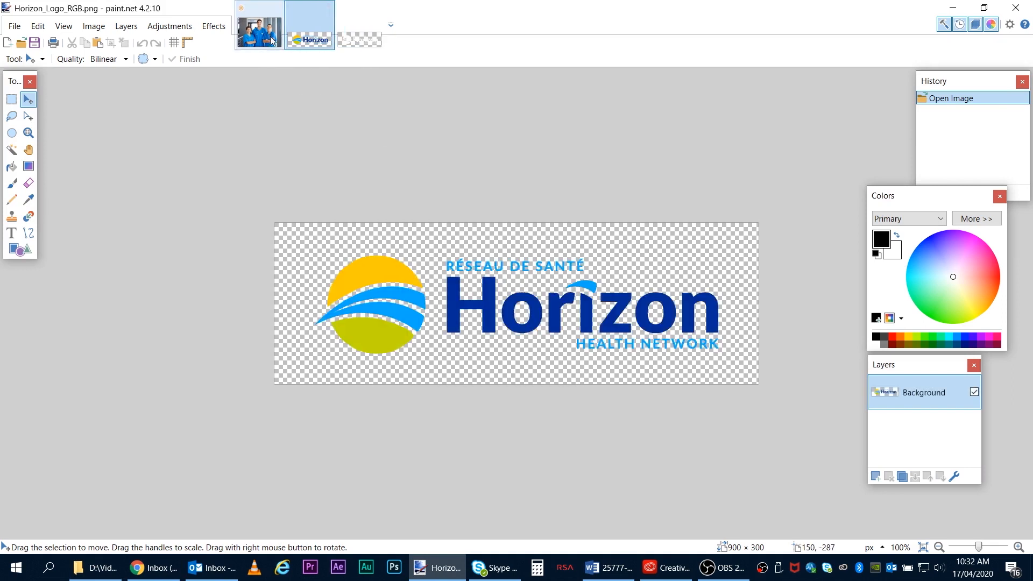
key("ctrl+a")
left_click(307, 261)
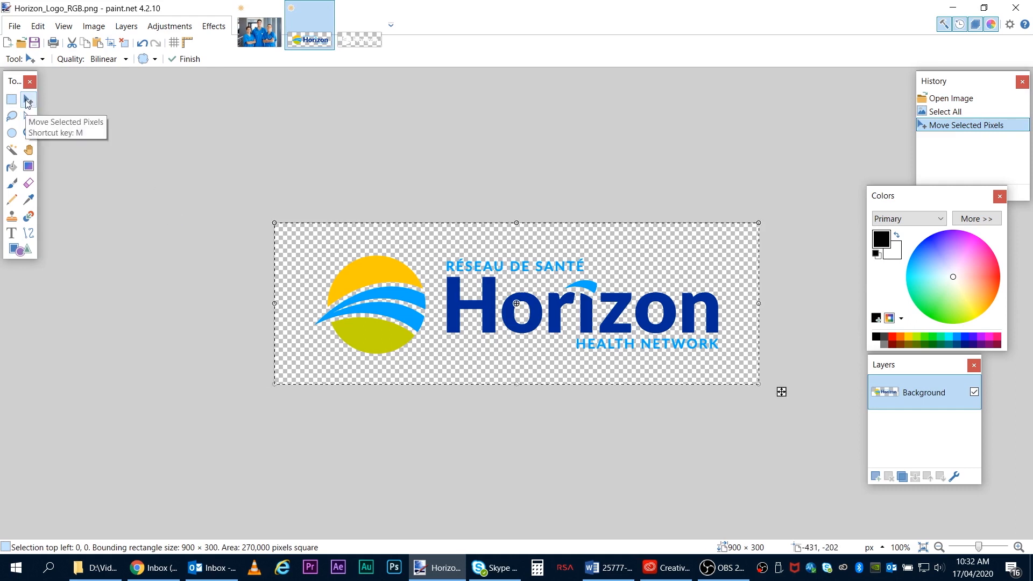
left_click(392, 289)
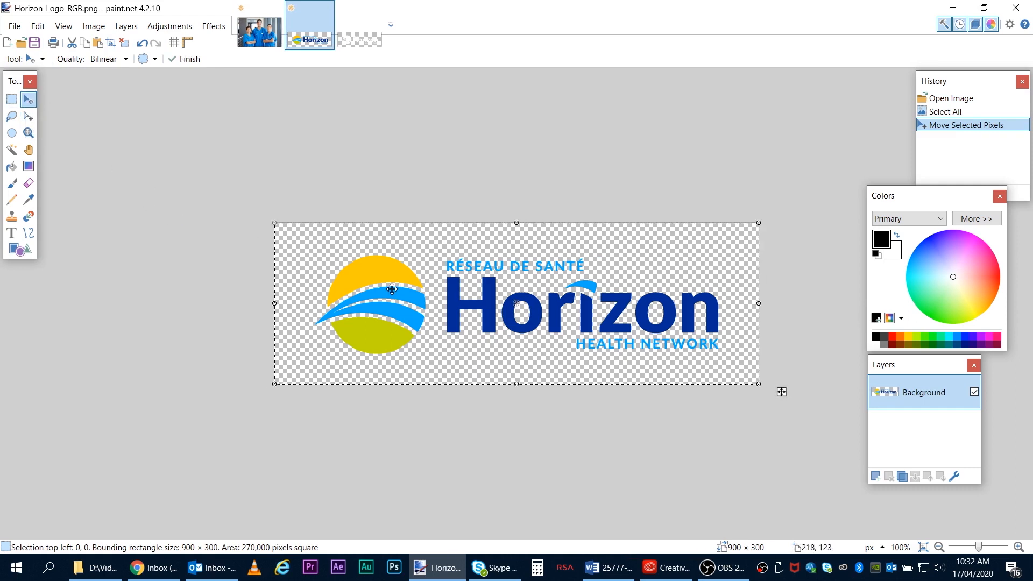
left_click(38, 26)
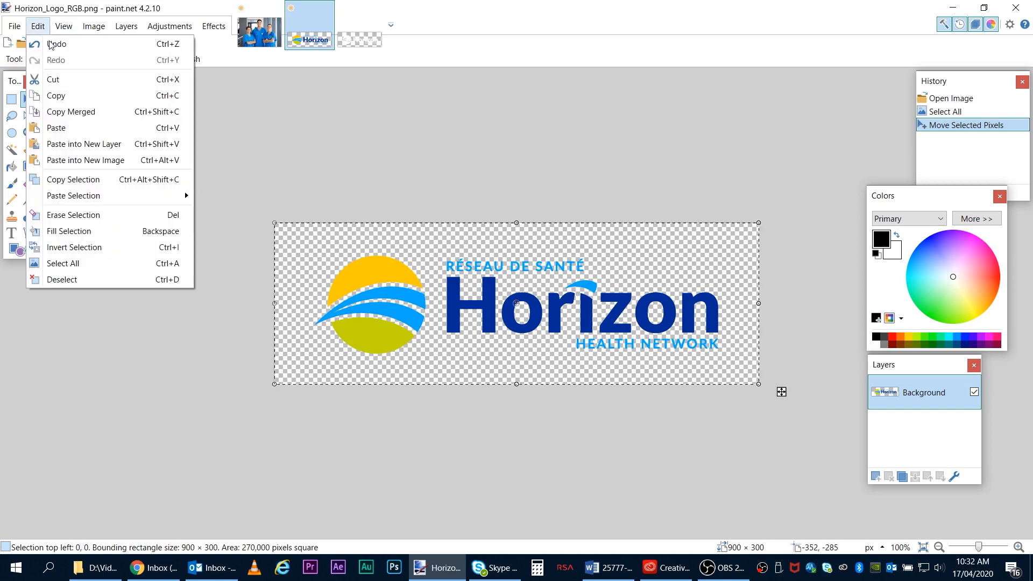
left_click(260, 33)
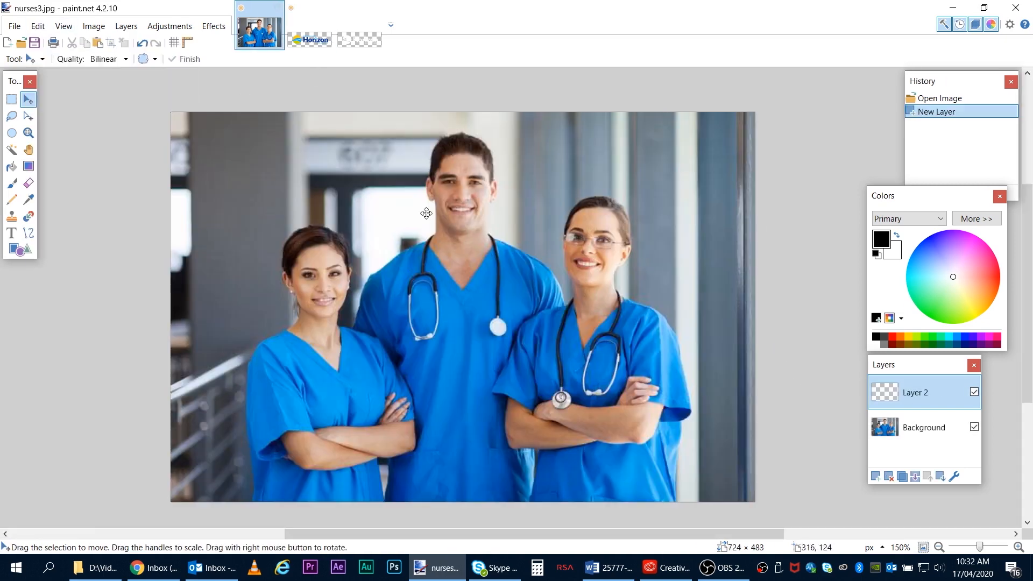
key("ctrl+v")
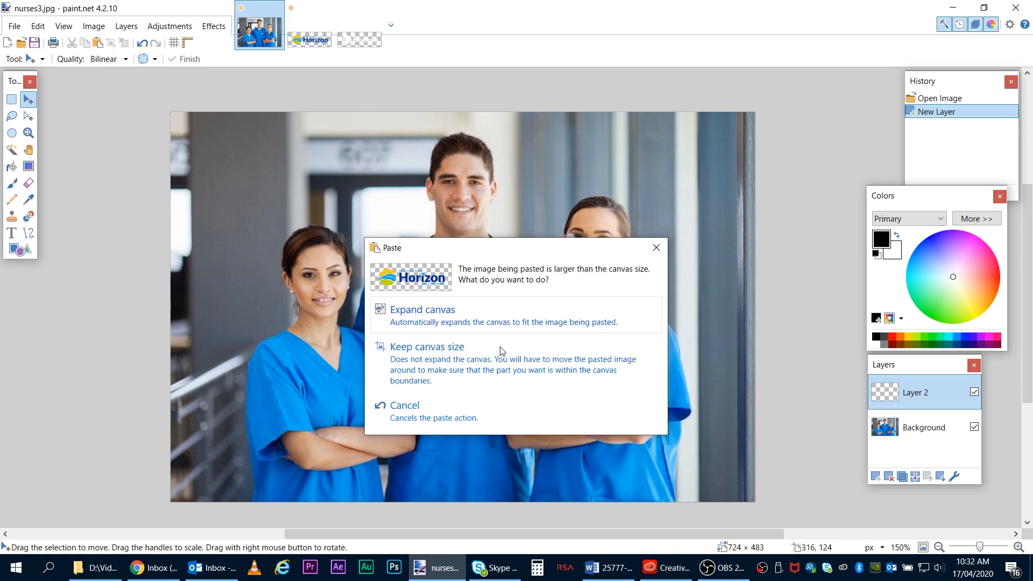
left_click(454, 366)
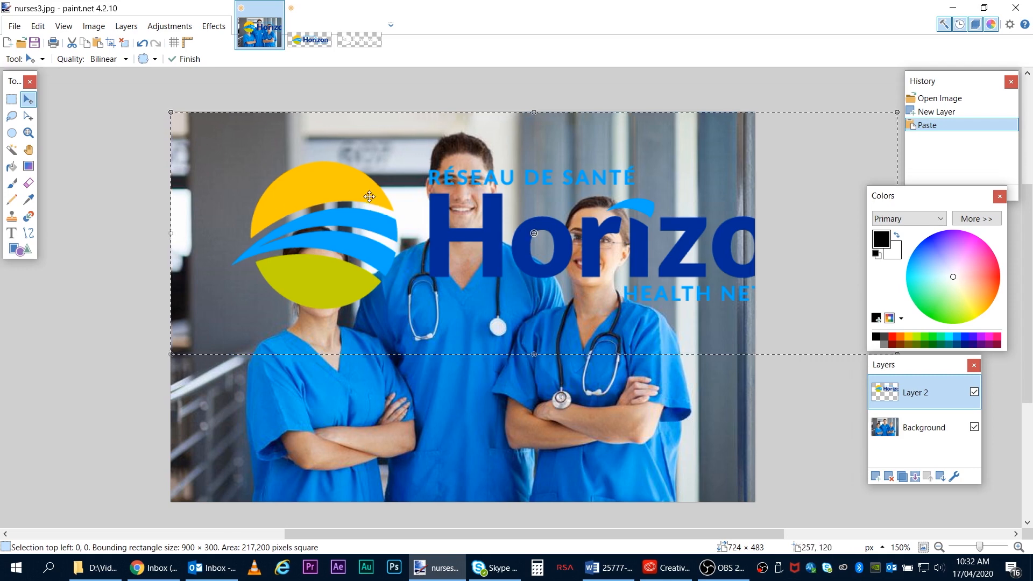
Step: Shrink the pasted colour logo to 259 × 86 px and place it in the photo's upper-left corner
left_click_drag(171, 112, 455, 288)
left_click_drag(744, 313, 296, 197)
left_click_drag(473, 247, 559, 249)
mouse_move(336, 177)
left_mouse_down()
mouse_move(368, 164)
mouse_move(451, 168)
mouse_move(332, 157)
mouse_move(325, 240)
mouse_move(330, 160)
mouse_move(329, 173)
mouse_move(353, 178)
mouse_move(327, 175)
left_mouse_up()
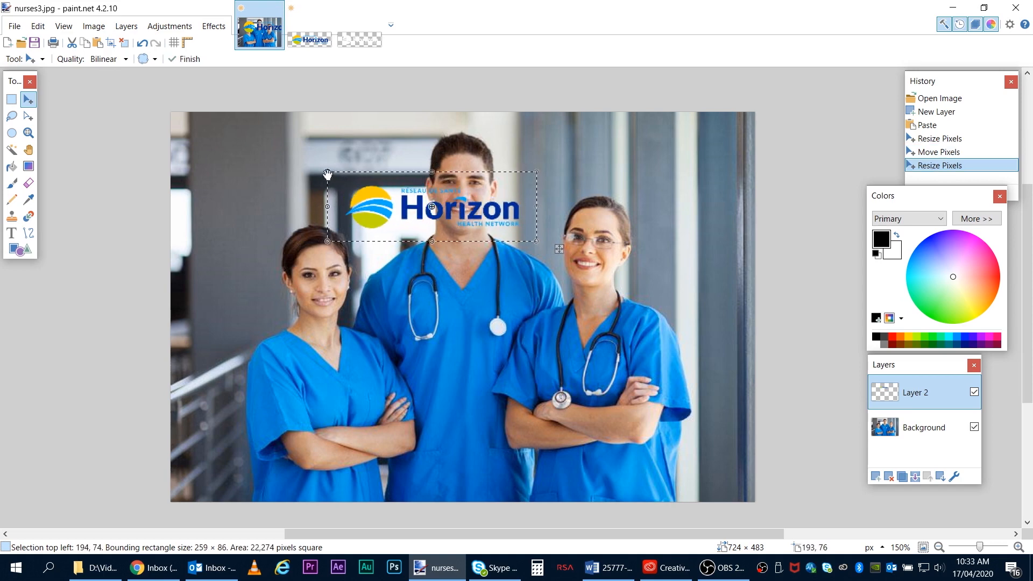
left_click_drag(371, 208, 207, 154)
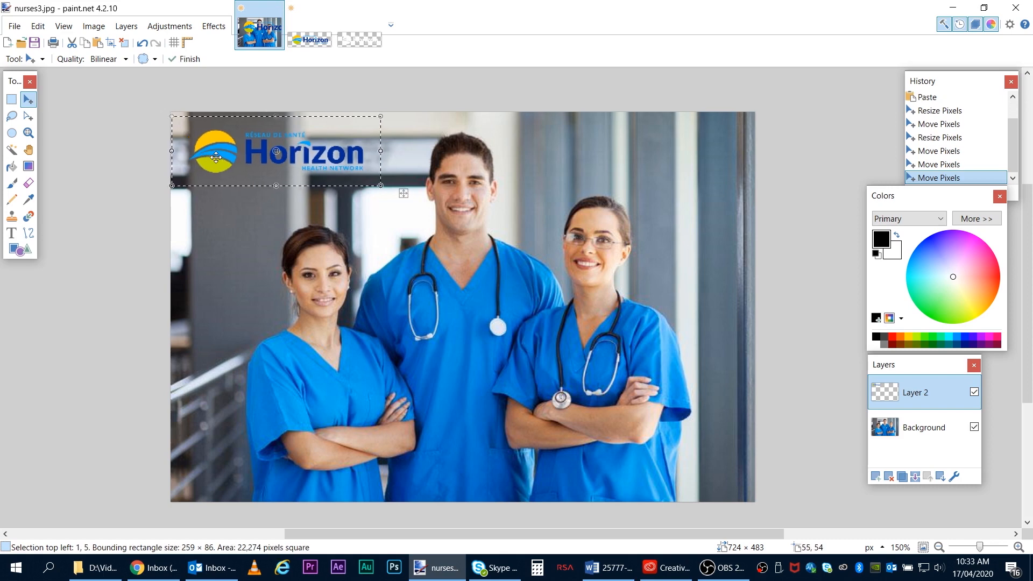
Step: Erase the colour logo from Layer 2
key("Delete")
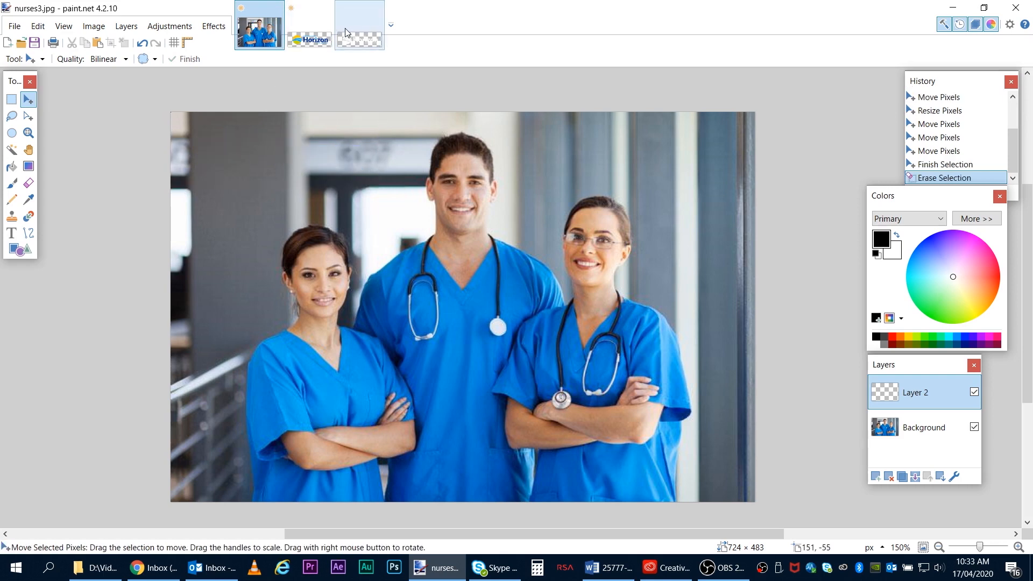
Step: Copy the entire white Horizon logo and paste it into Layer 2 of the nurses photo, keeping the canvas size
left_click(365, 29)
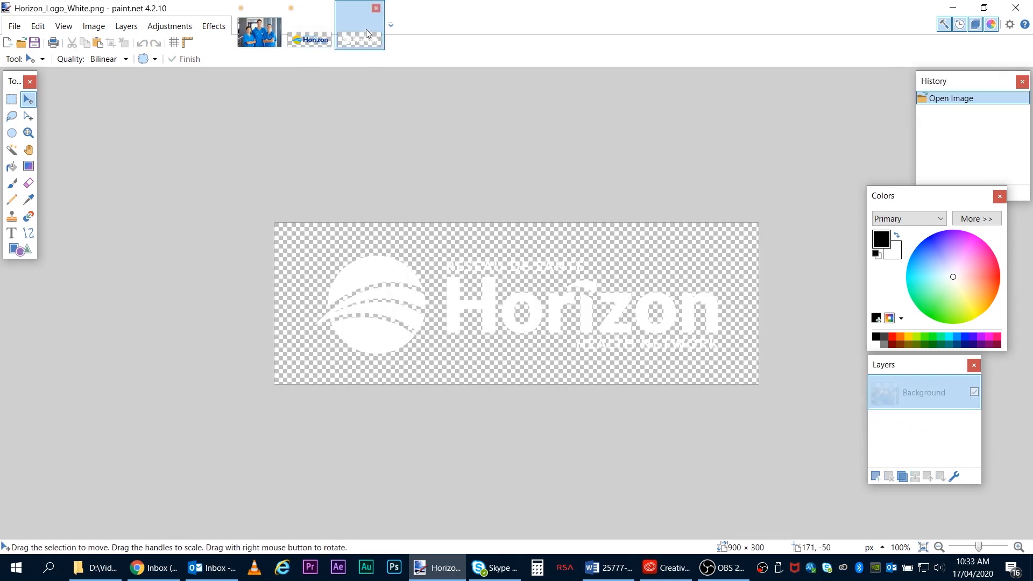
key("ctrl+a")
left_click(314, 272)
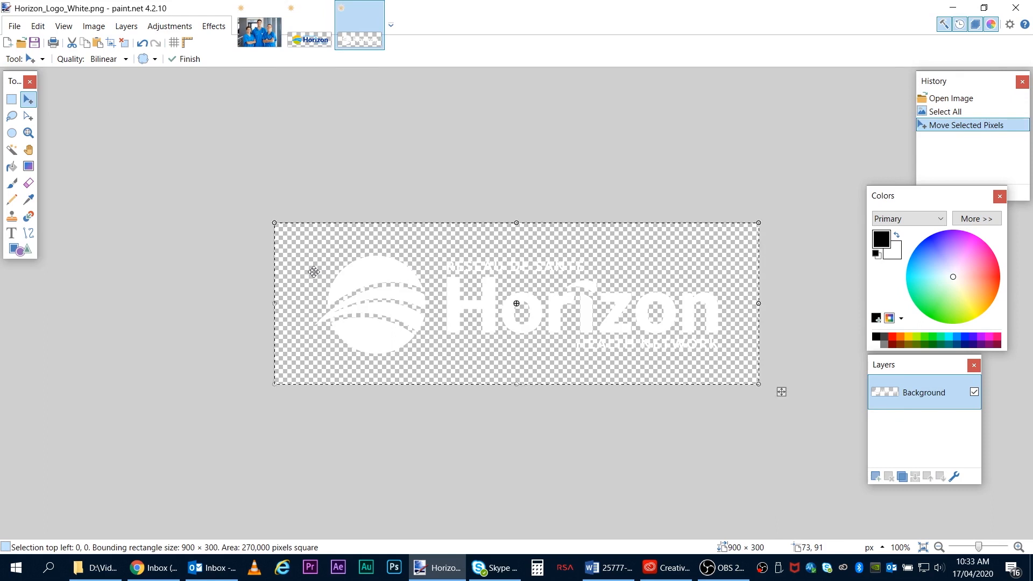
left_click(38, 27)
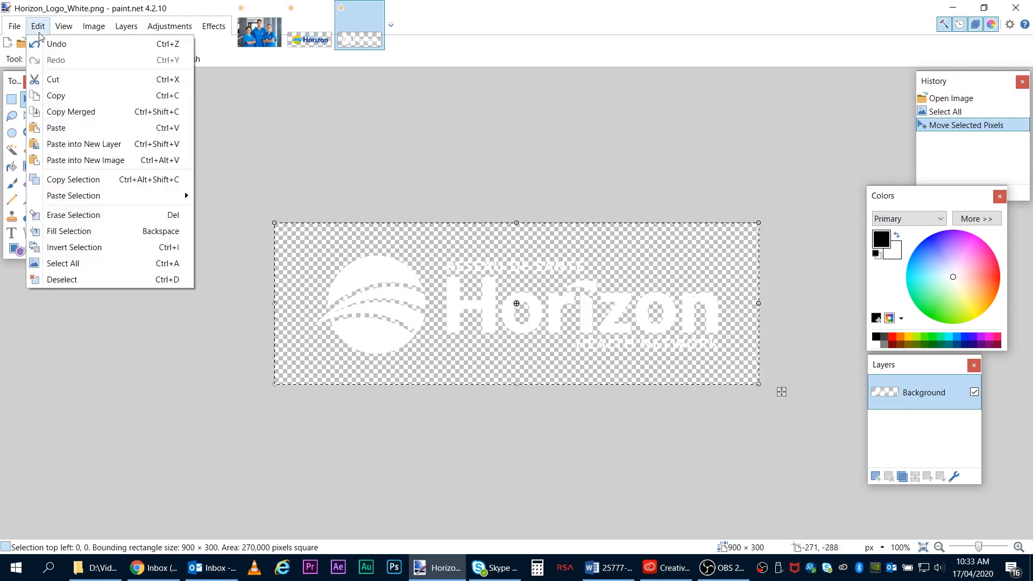
left_click(413, 249)
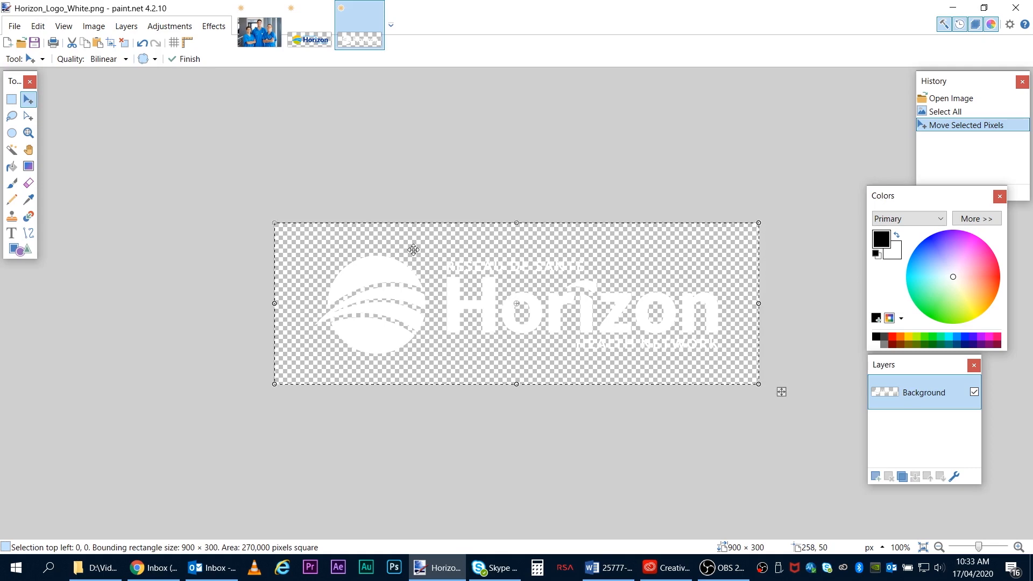
key("ctrl+Tab")
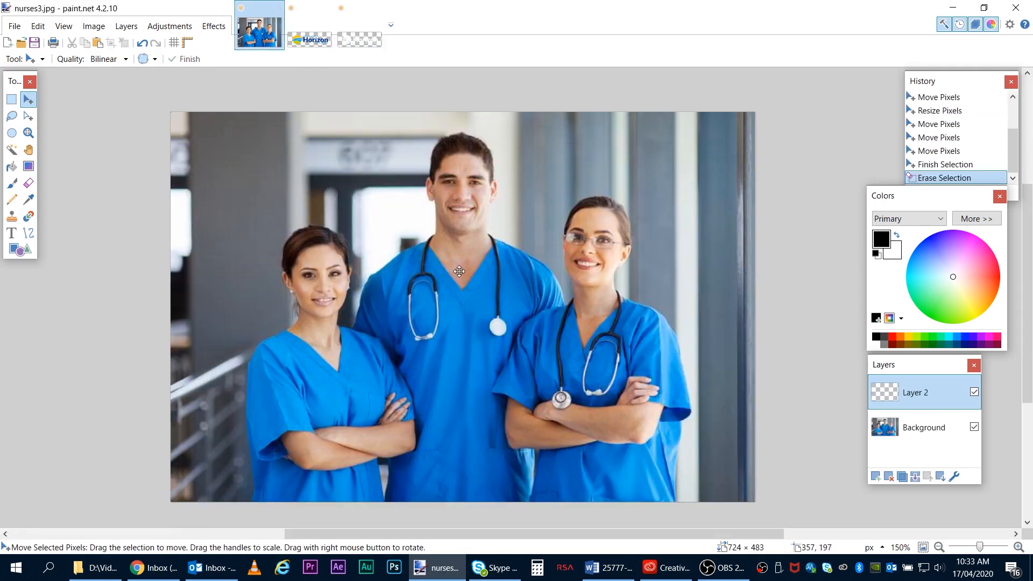
key("ctrl+v")
left_click(450, 353)
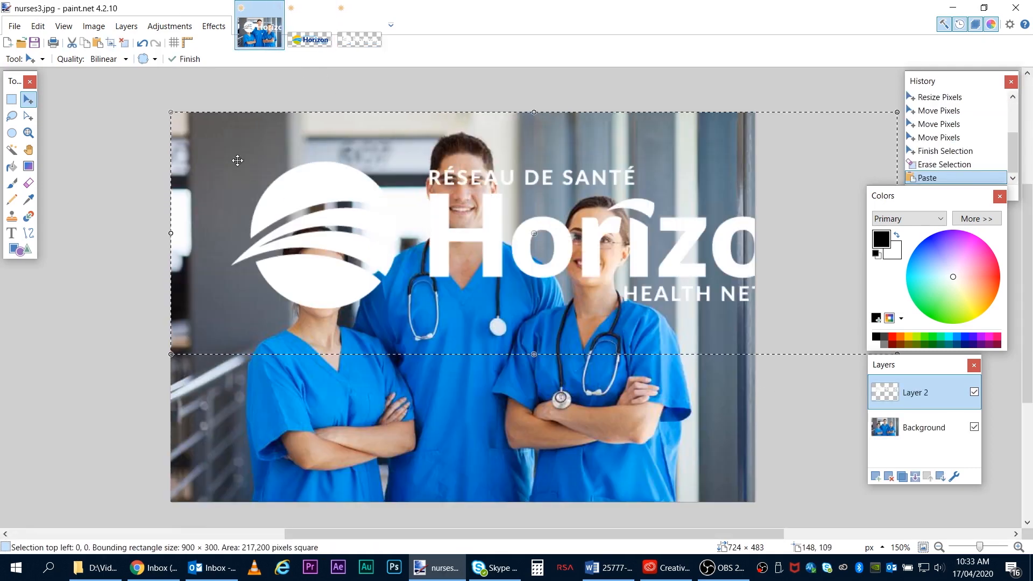
Step: Shrink the pasted white logo to 227 × 75 px, place it in the photo's lower-left corner and deselect it
left_click_drag(172, 115, 219, 168)
left_click_drag(267, 193, 192, 473)
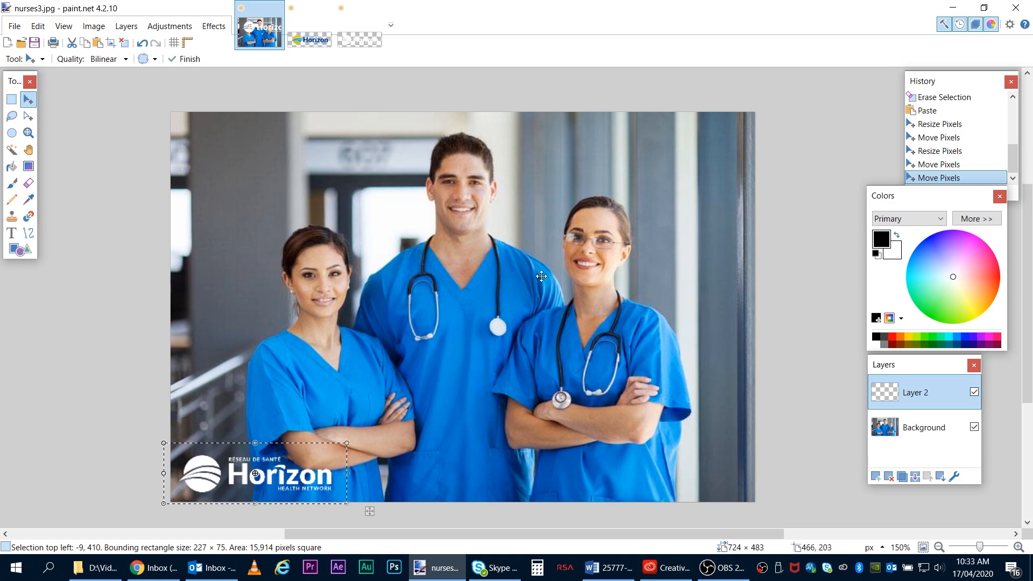
left_click_drag(305, 471, 307, 472)
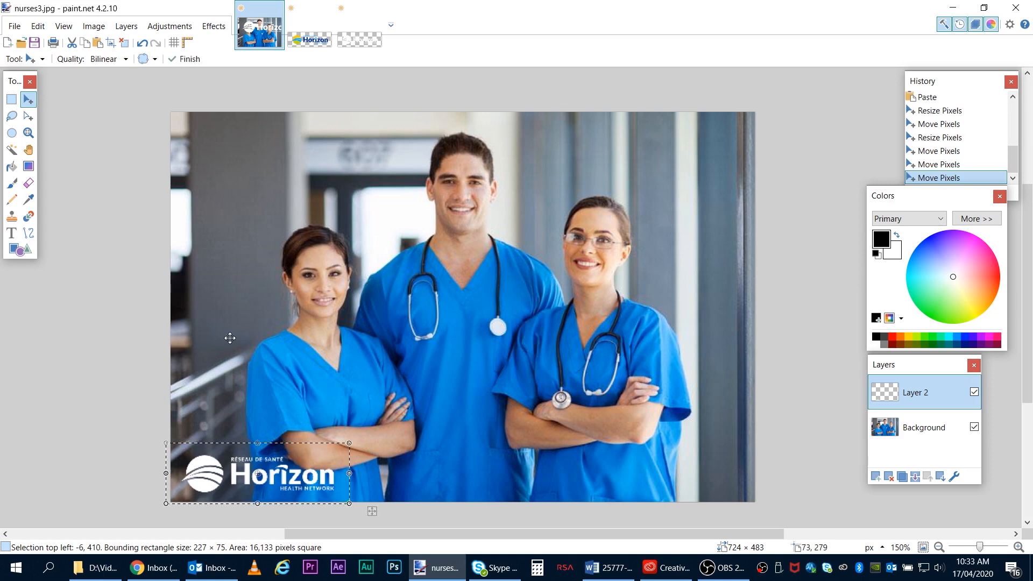
key("ctrl+d")
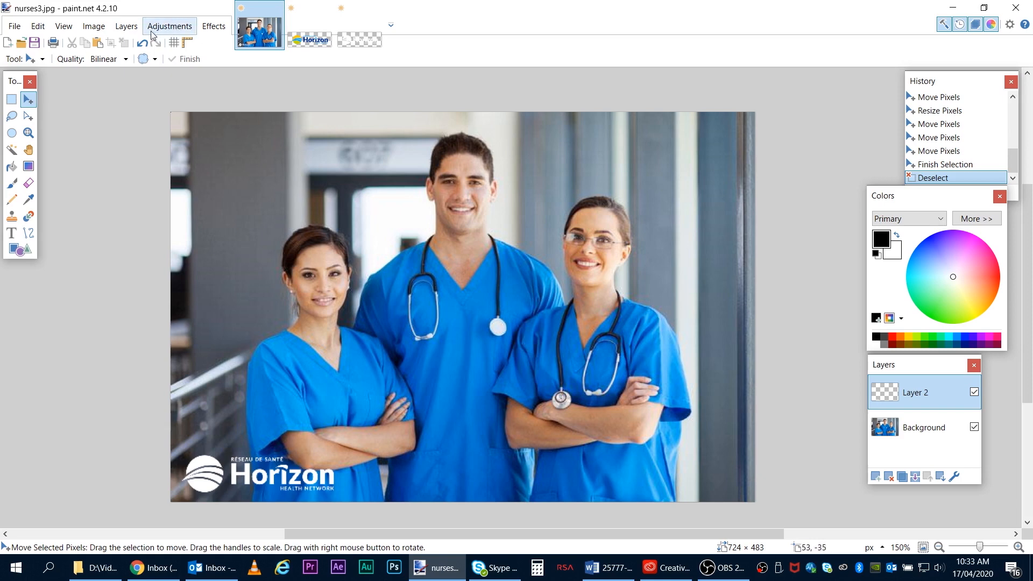
Step: Try a lower opacity for Layer 2 and return it to full opacity
left_click(128, 28)
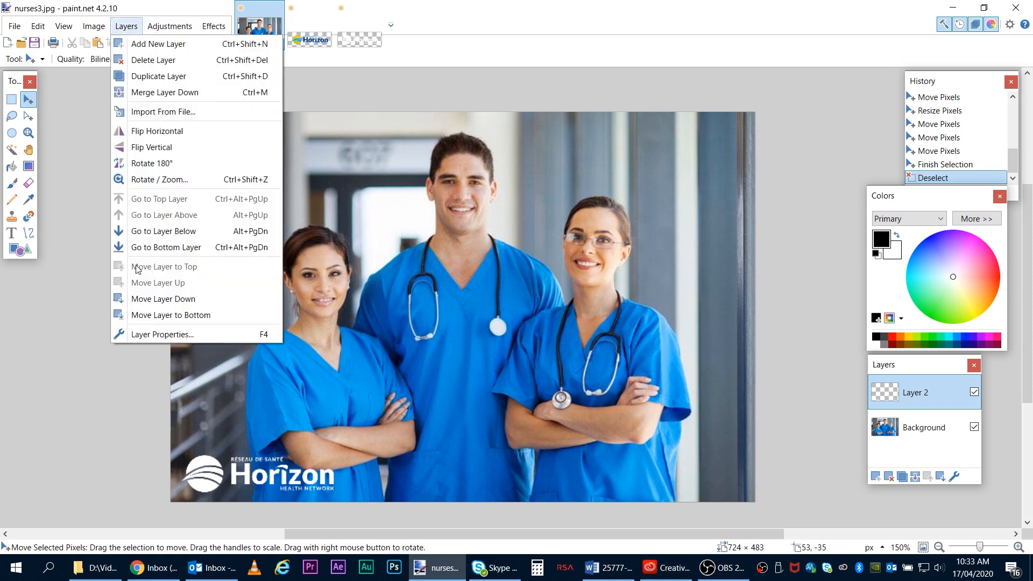
left_click(161, 334)
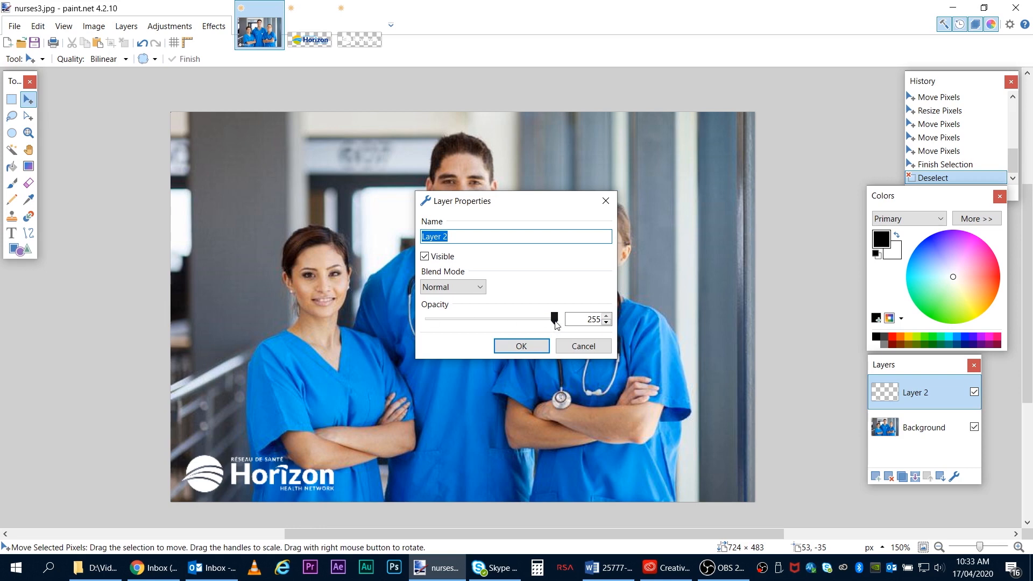
left_click_drag(556, 325, 504, 324)
left_click_drag(513, 323, 567, 333)
left_click(536, 351)
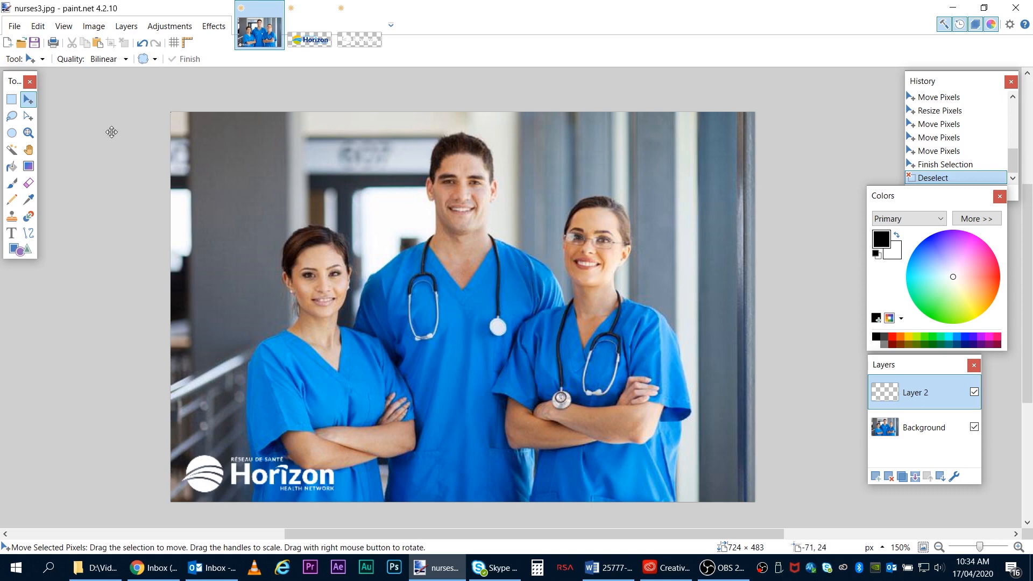
Step: Save the watermarked nurses photo as a PNG named "nurses" with auto-detected bit depth, flattening the layers
left_click(16, 27)
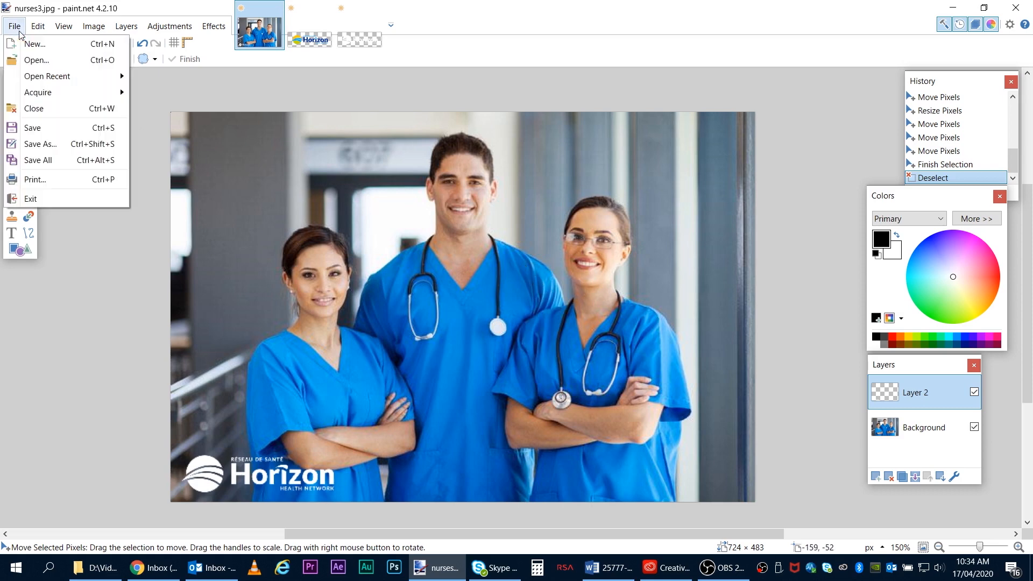
left_click(47, 145)
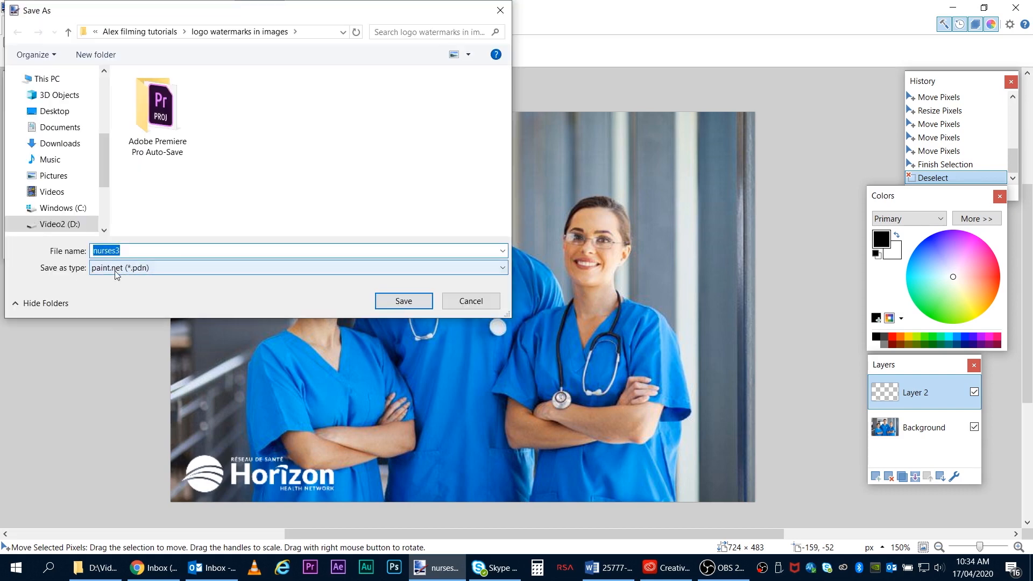
type("n")
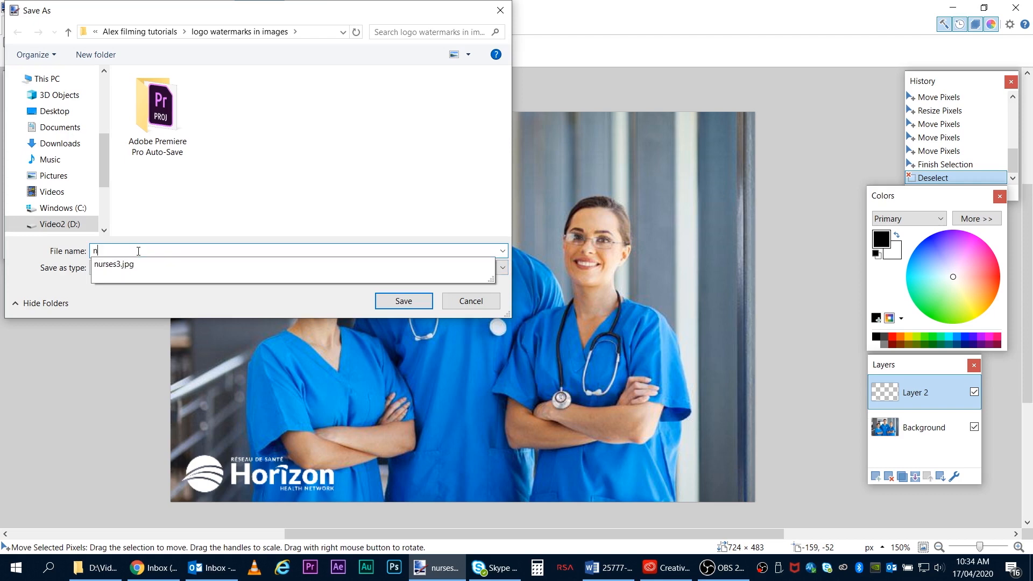
type("urses")
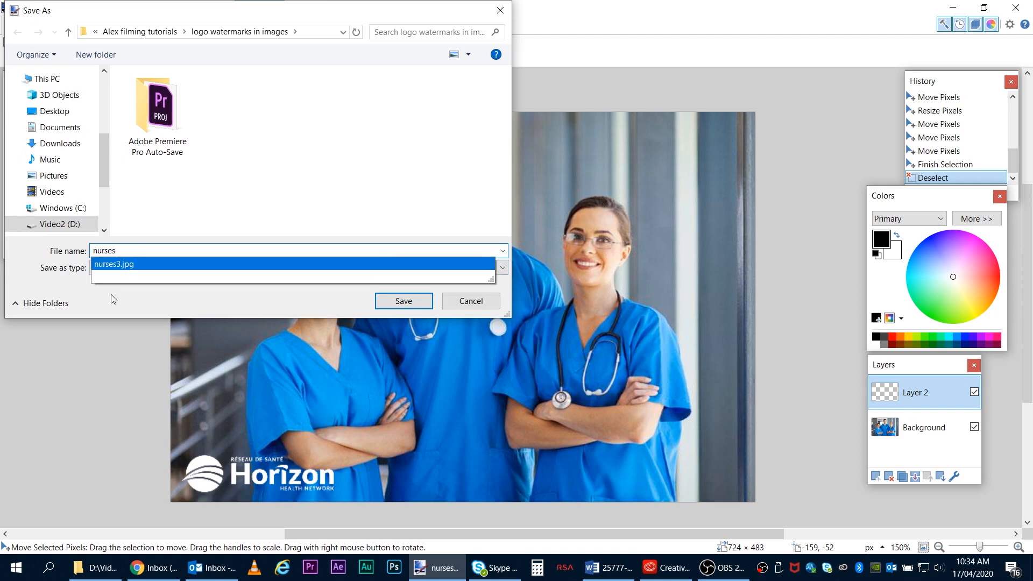
left_click(111, 271)
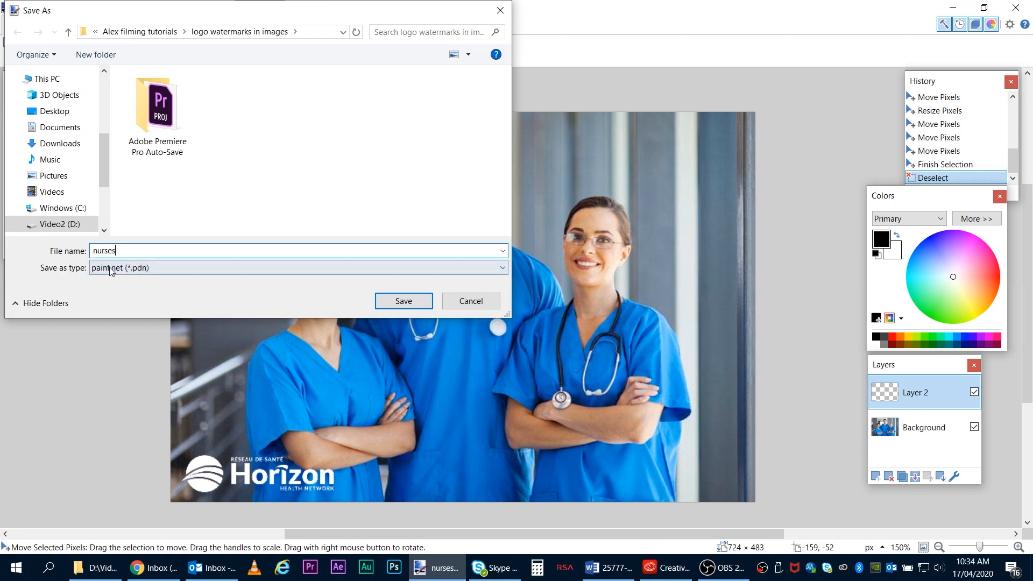
left_click(139, 271)
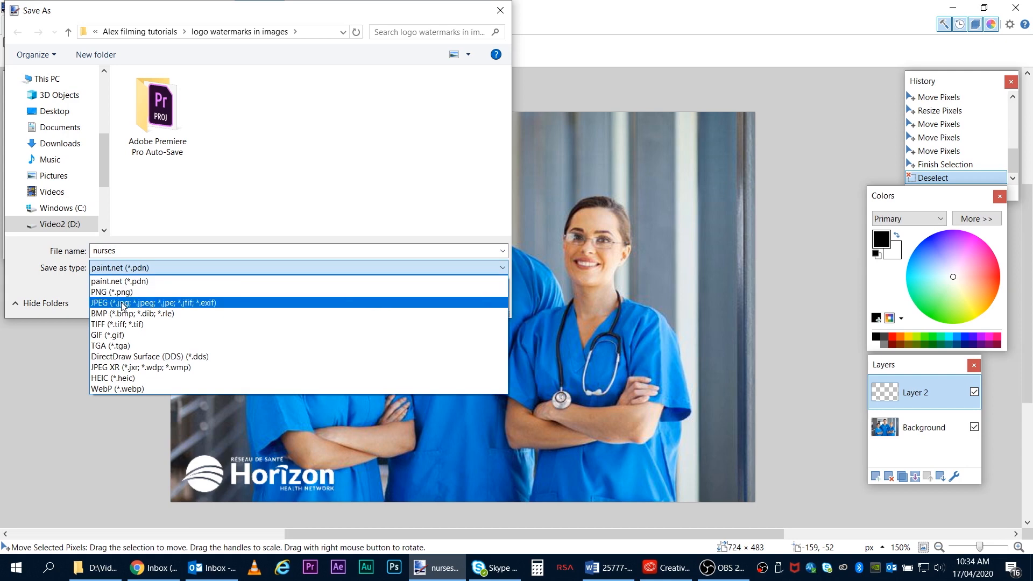
left_click(127, 294)
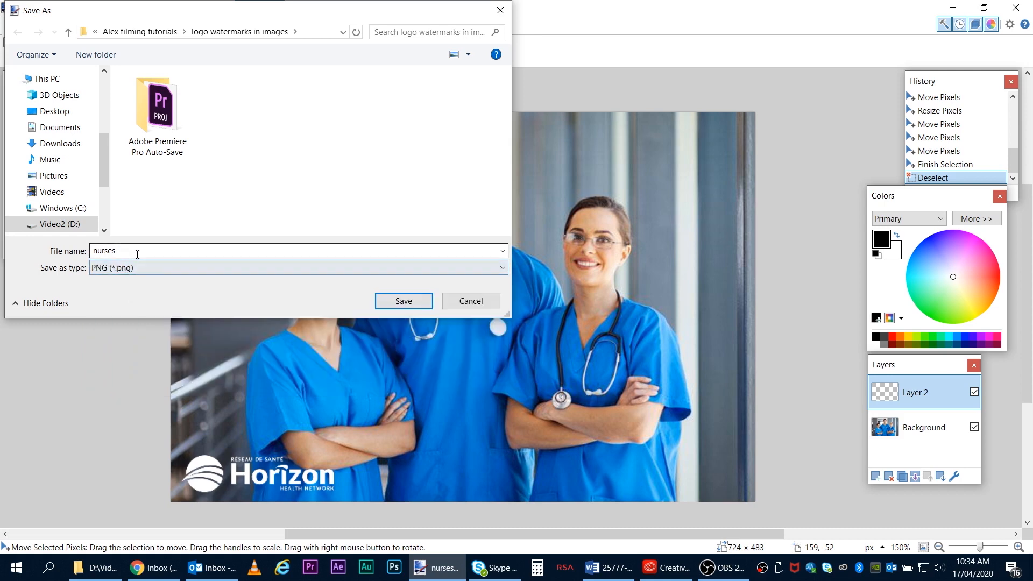
left_click(403, 300)
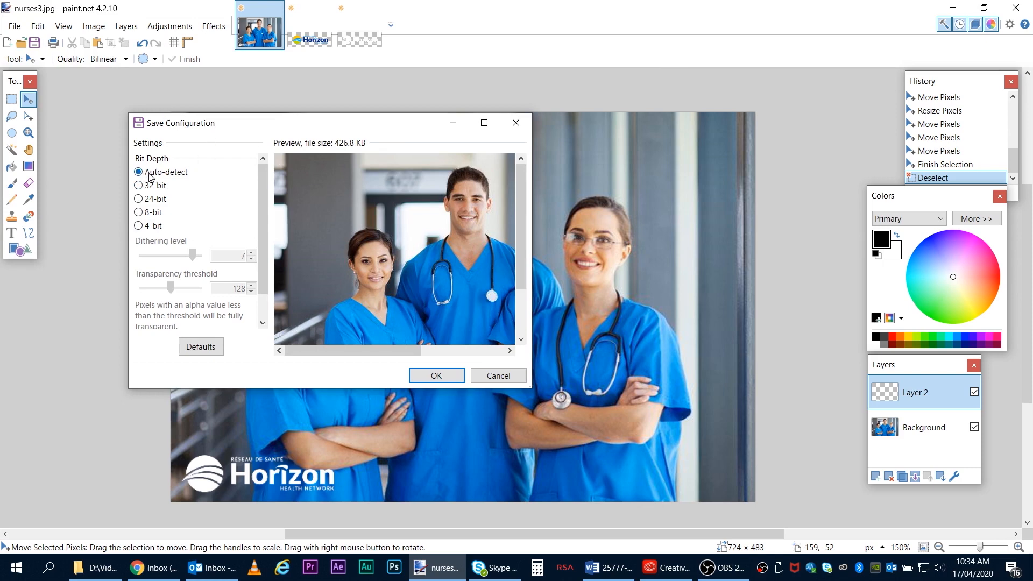
left_click(435, 375)
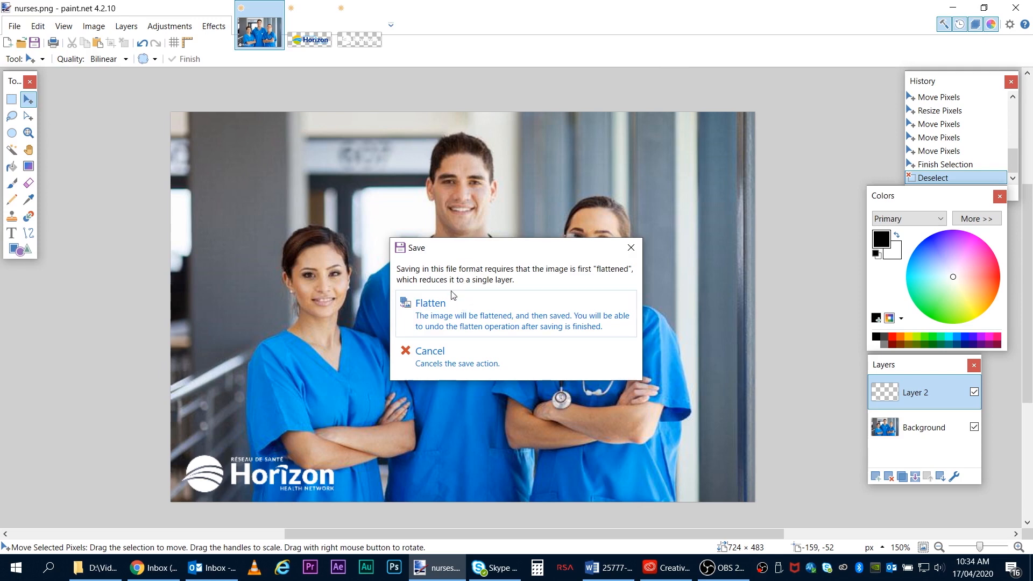
left_click(448, 317)
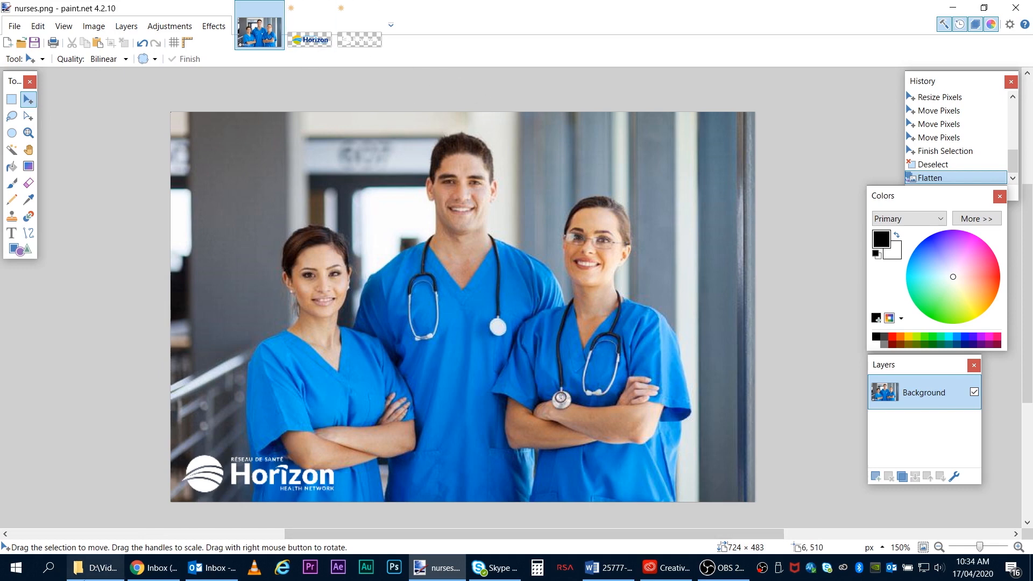
Step: Switch to File Explorer, return to the "logo watermarks in images" folder and open the single-nurse photo as a new image in paint.net
left_click(94, 567)
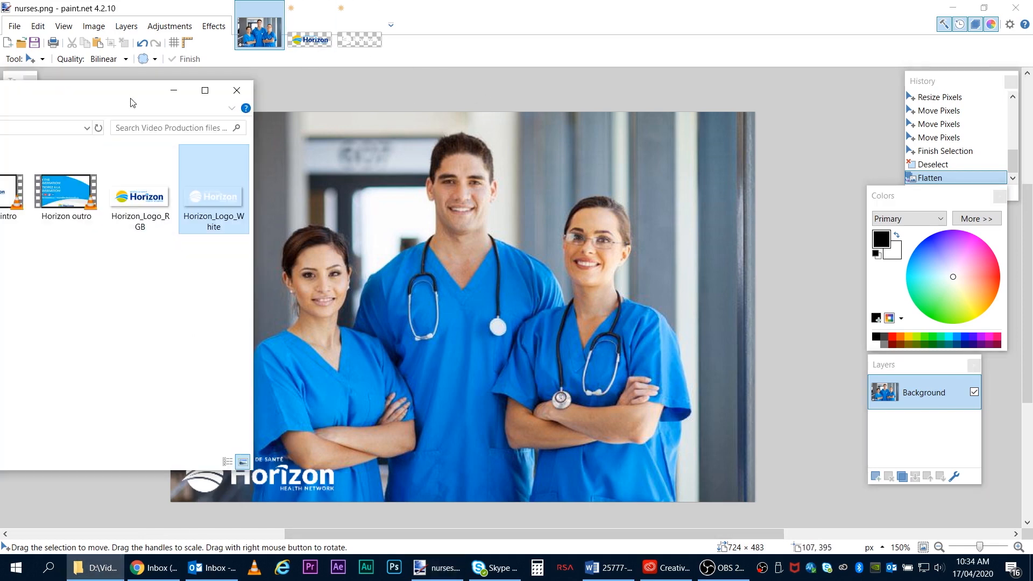
left_click_drag(133, 103, 489, 125)
key("alt+Left")
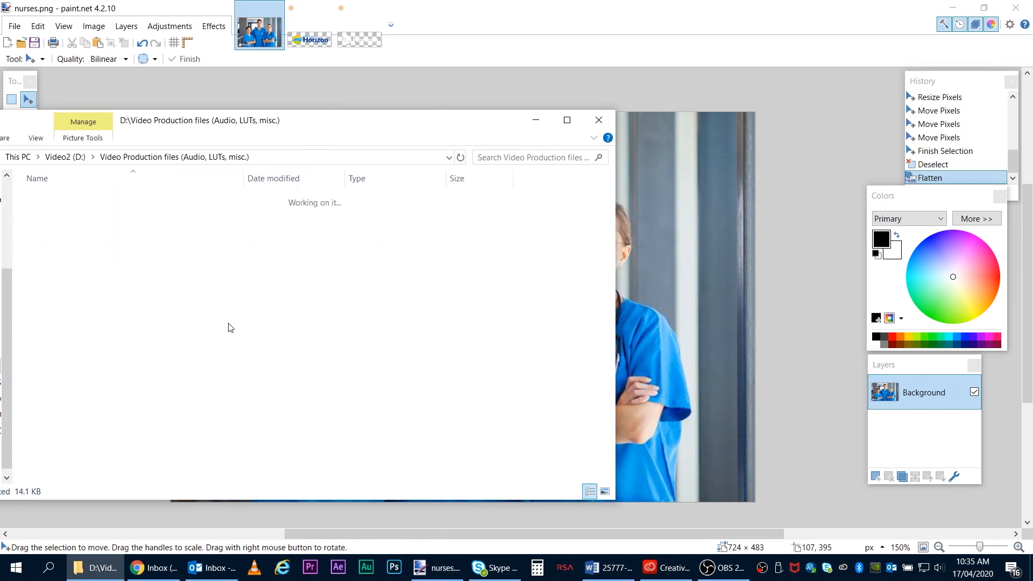
key("alt+Left")
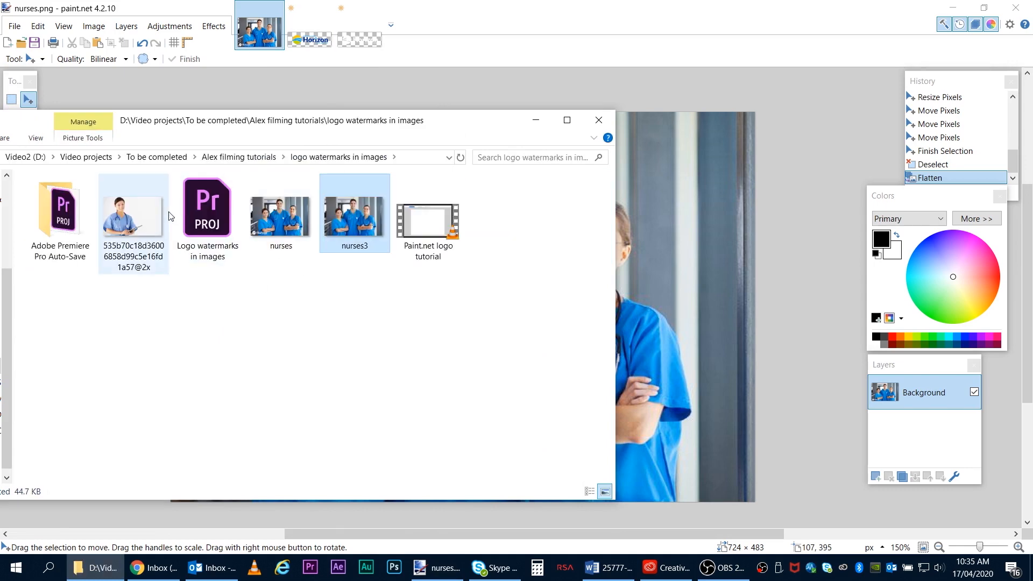
left_click_drag(134, 215, 670, 258)
left_click(533, 297)
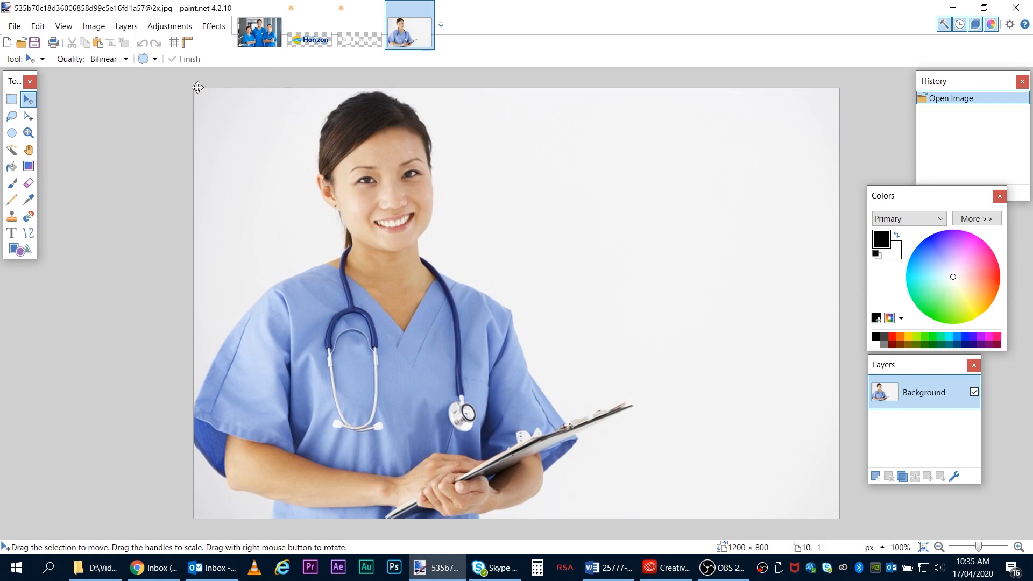
Step: Add a new layer to the single-nurse photo and paste the colour logo from Horizon_Logo_RGB.png into it
left_click(126, 26)
left_click(137, 43)
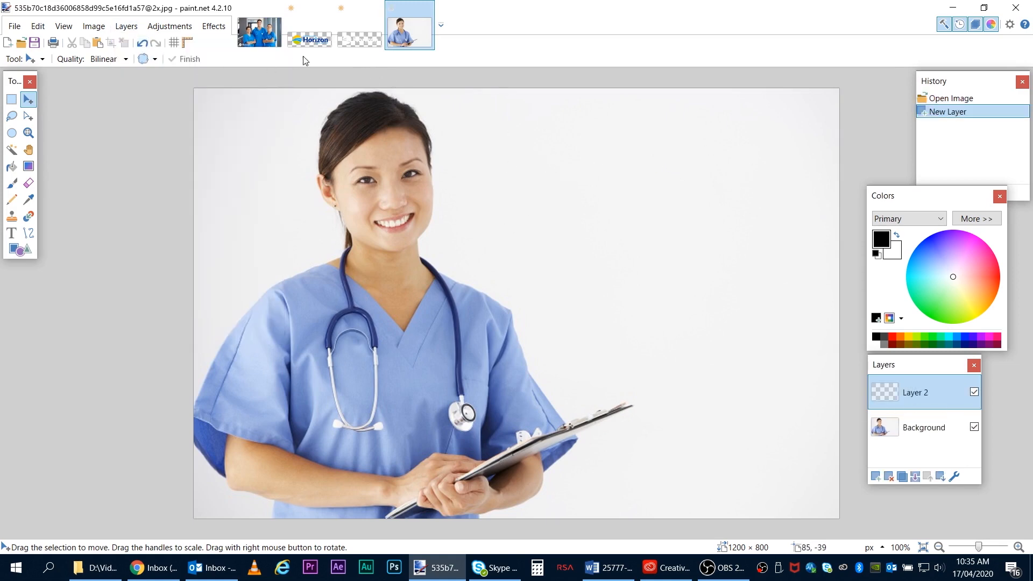
left_click(309, 34)
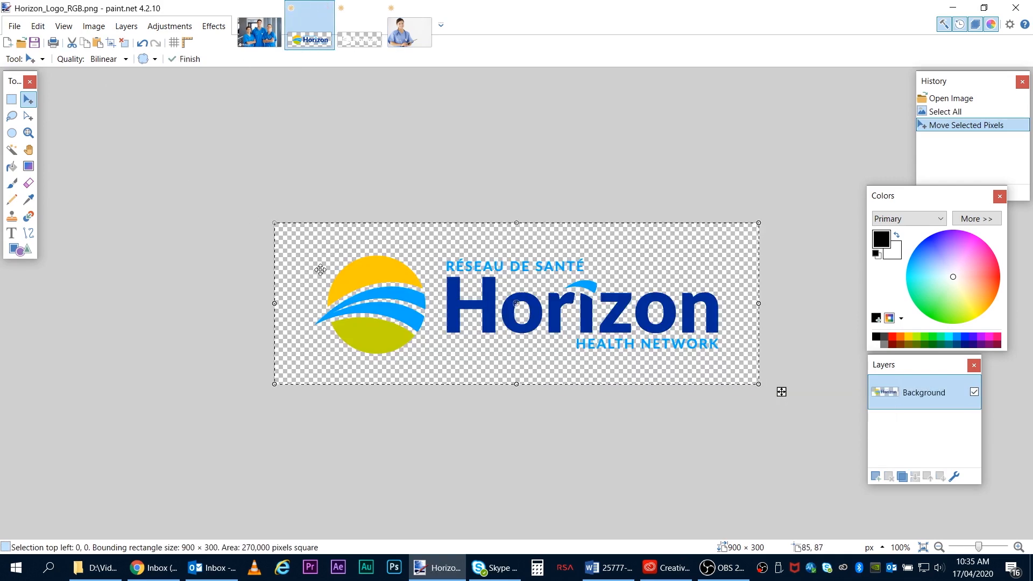
left_click(416, 34)
key("ctrl+v")
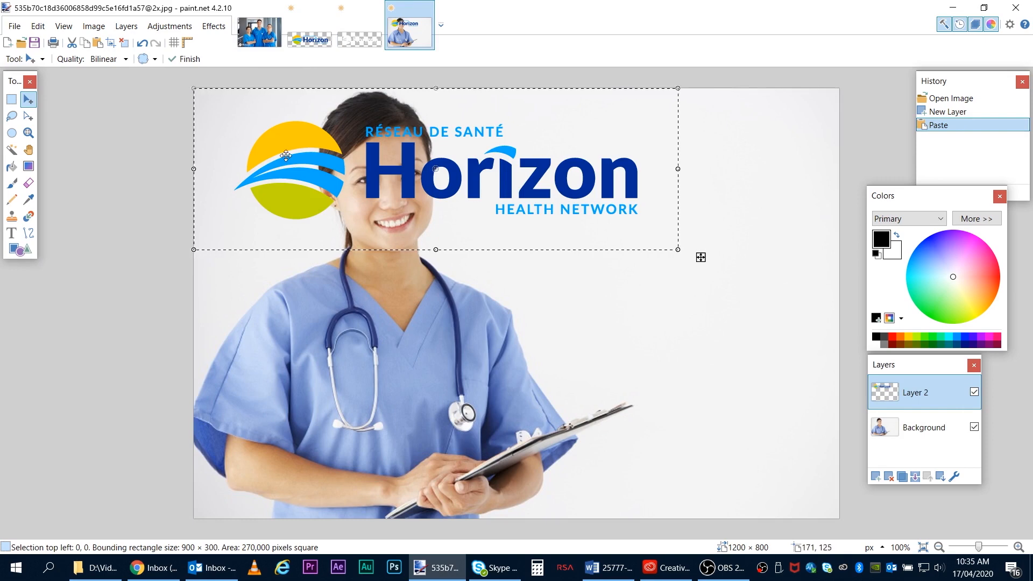
Step: Shrink the colour logo to 414 × 138 px, place it in the photo's lower-right corner and deselect it
left_click_drag(286, 156, 435, 231)
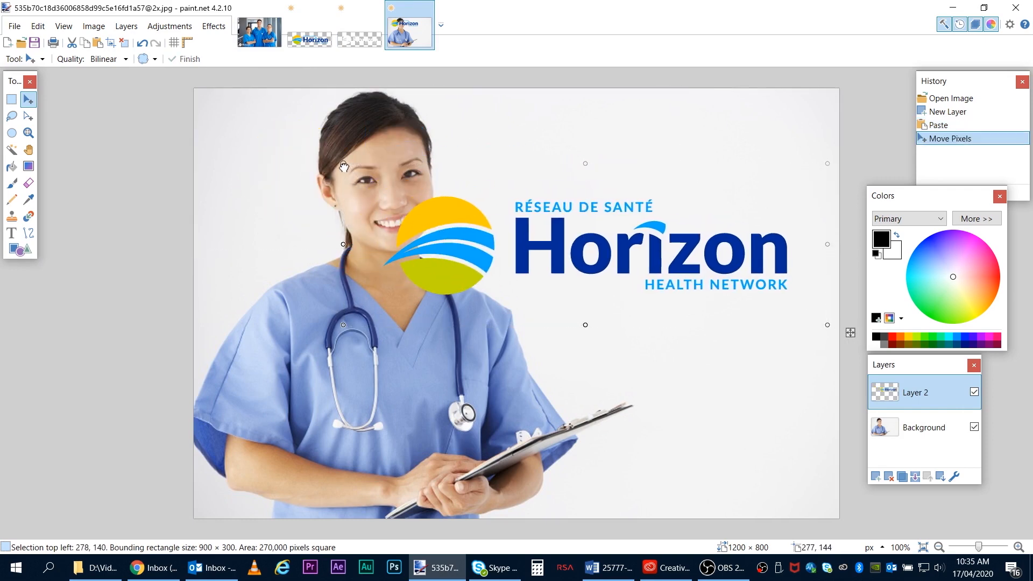
left_click_drag(343, 167, 517, 260)
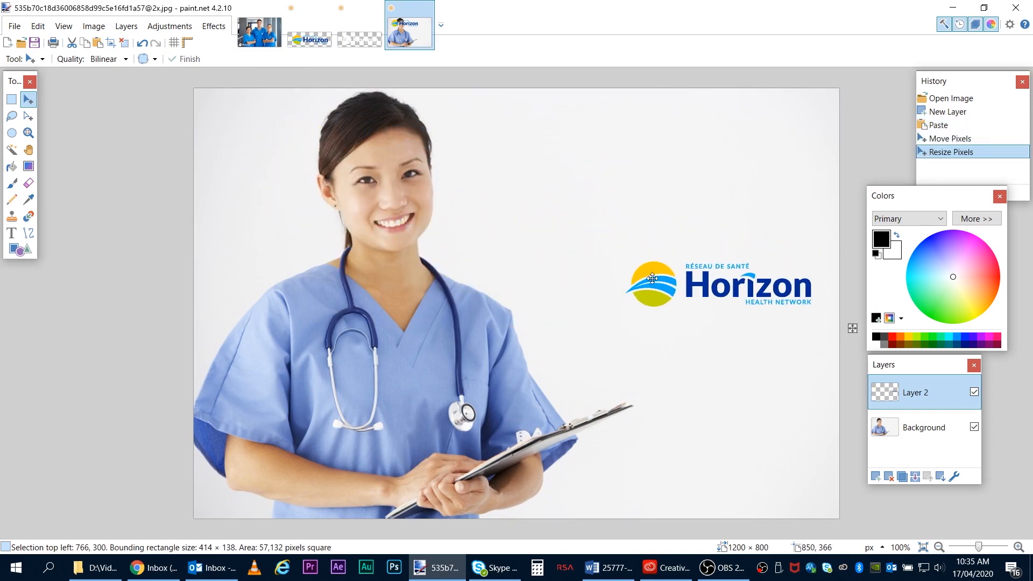
left_click_drag(652, 278, 652, 516)
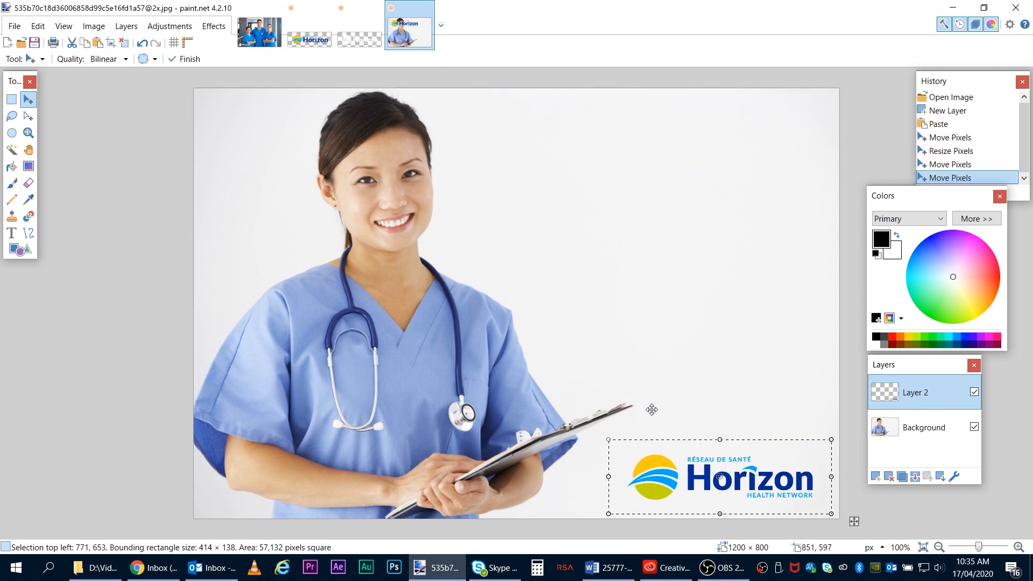
key("ctrl+d")
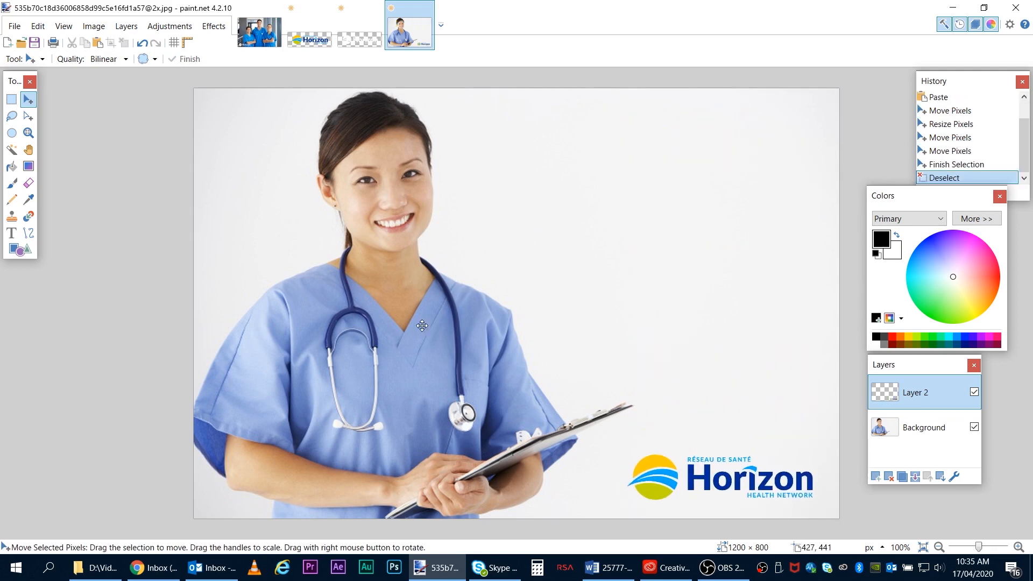
Step: Save the image as a flattened JPEG named "nurse 2" with 4:4:4 (Best Quality) chroma subsampling and check the file in its folder
left_click(11, 27)
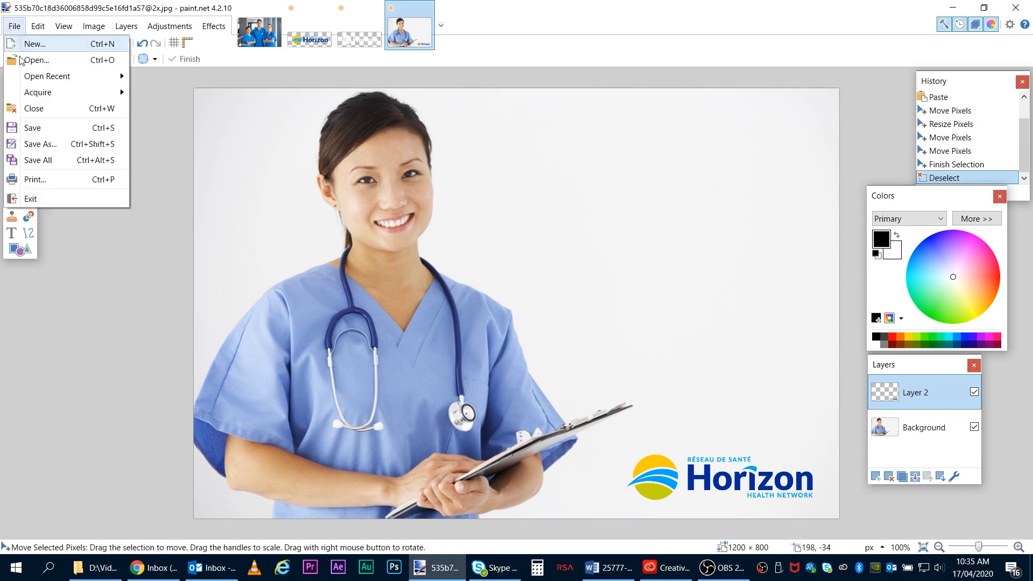
left_click(43, 145)
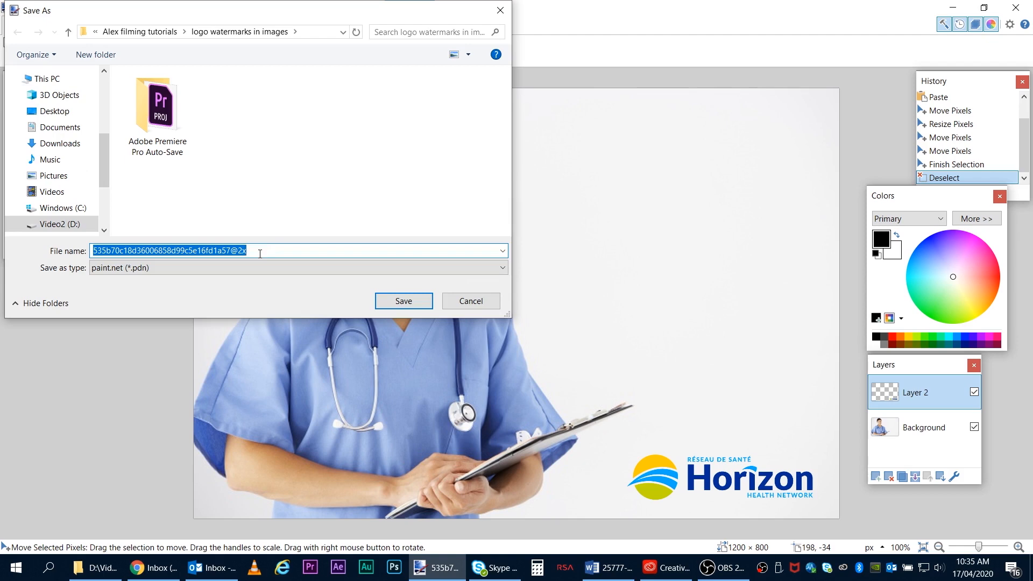
type("nurse 2")
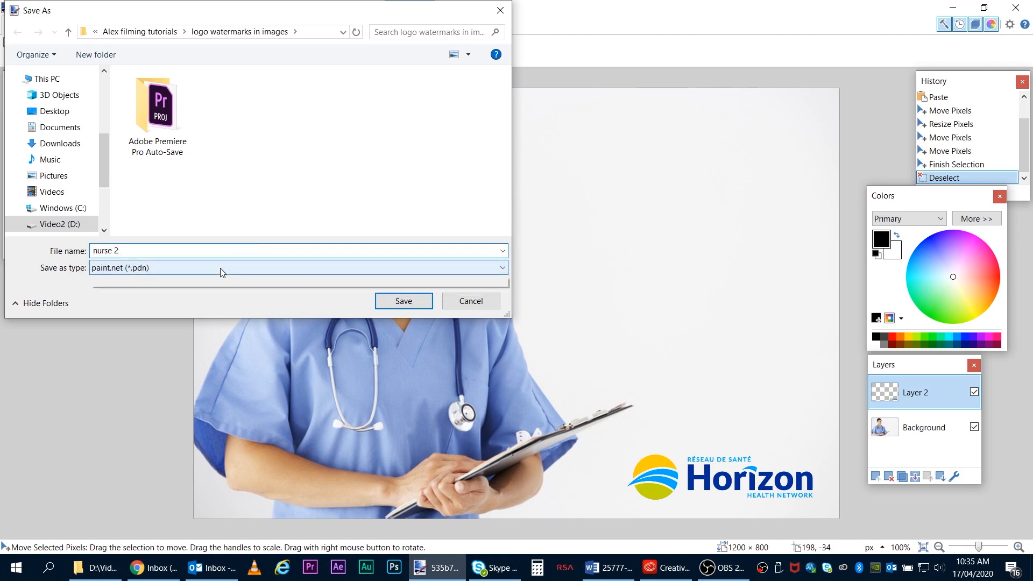
left_click(221, 267)
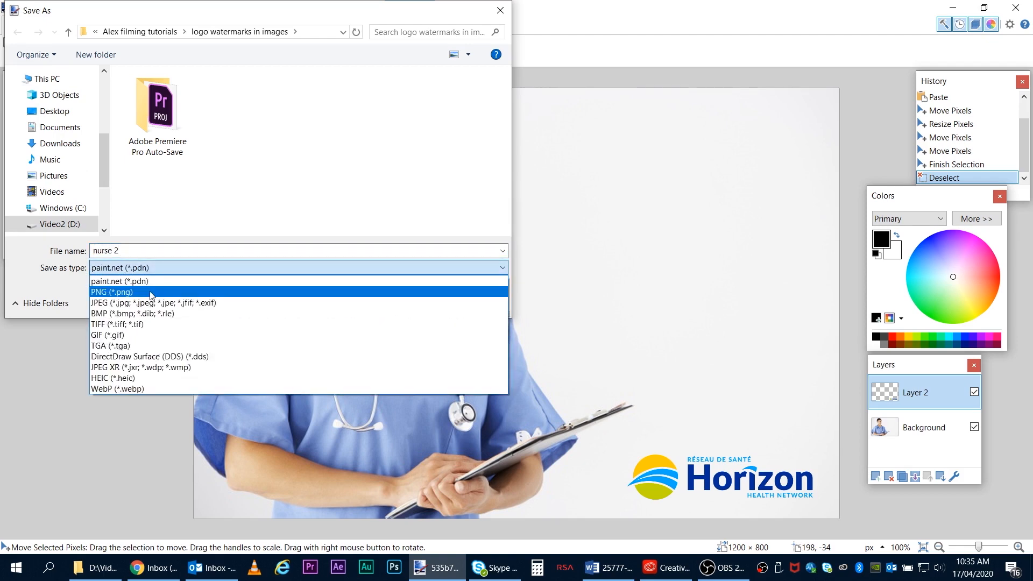
left_click(151, 304)
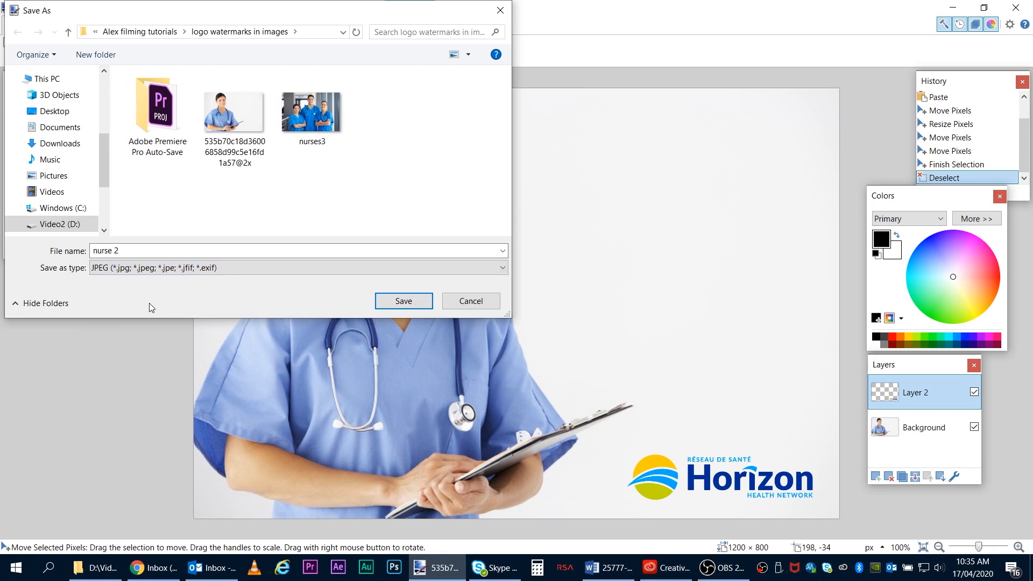
left_click(392, 303)
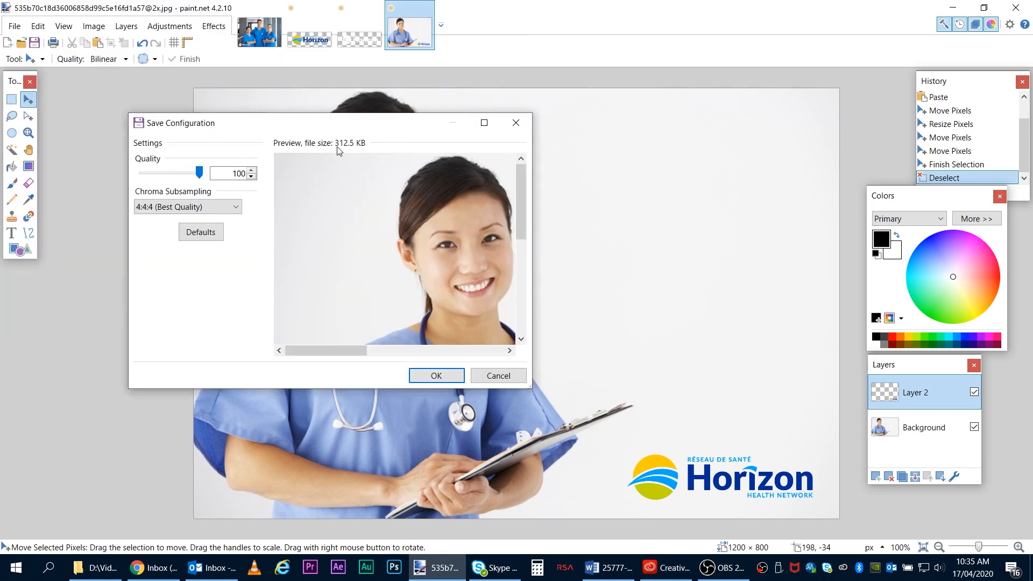
left_click(206, 207)
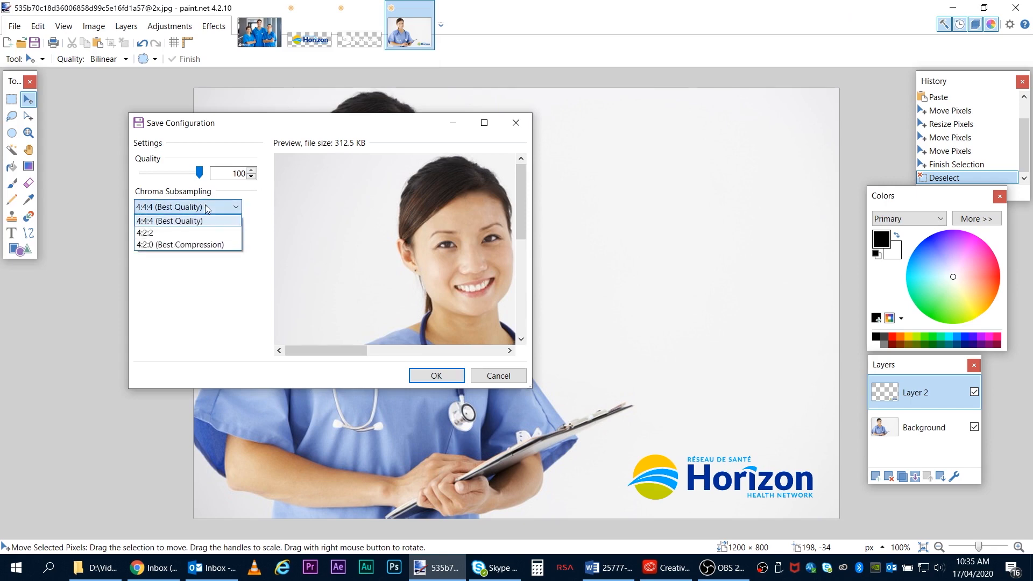
left_click(202, 221)
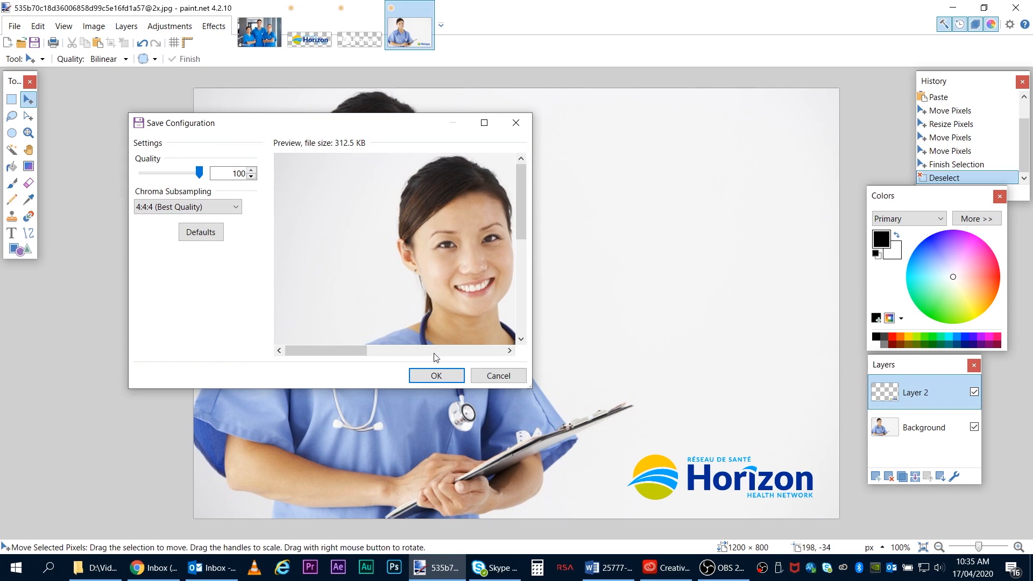
left_click(437, 375)
left_click(465, 321)
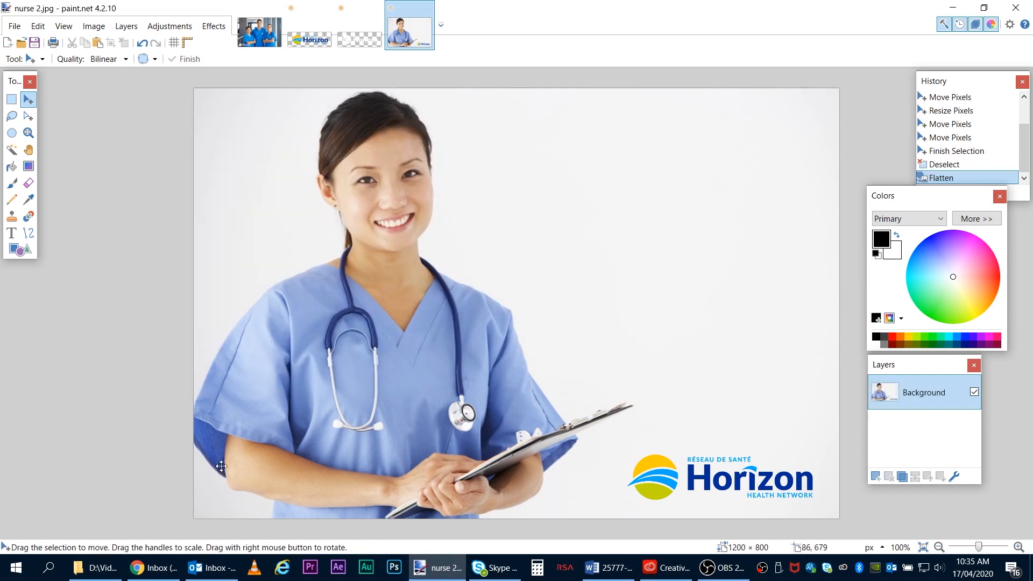
left_click(97, 567)
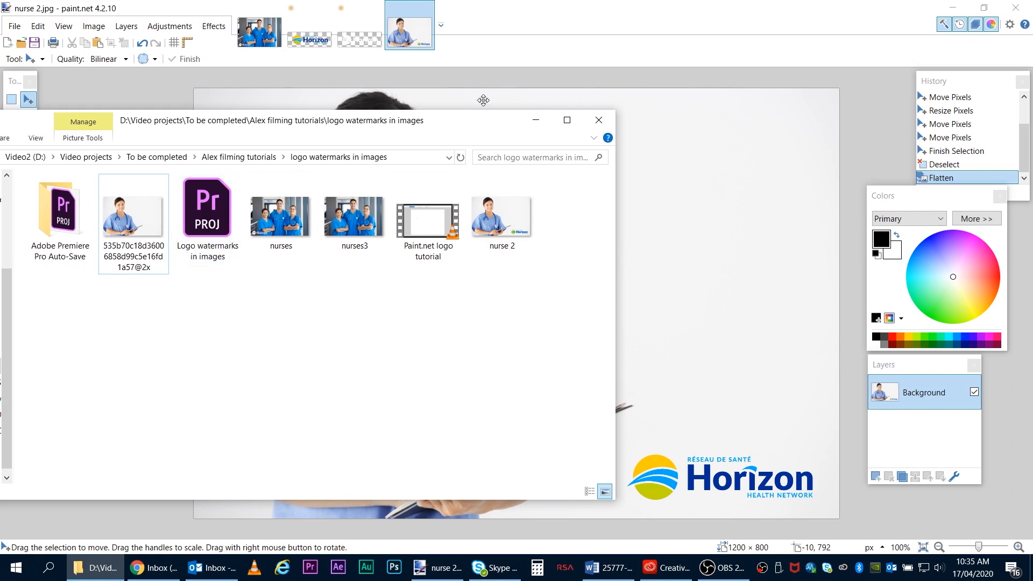
left_click(535, 17)
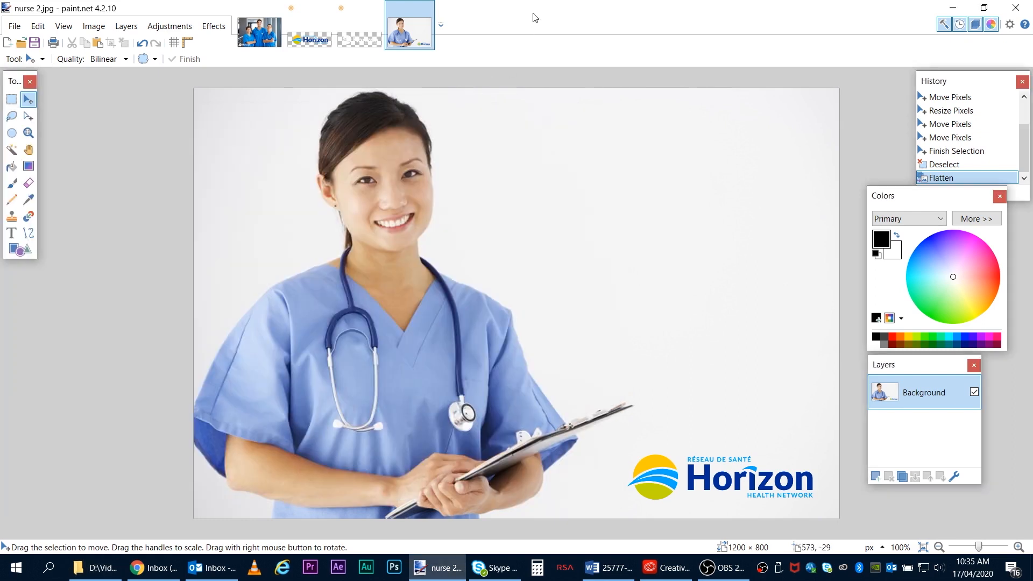